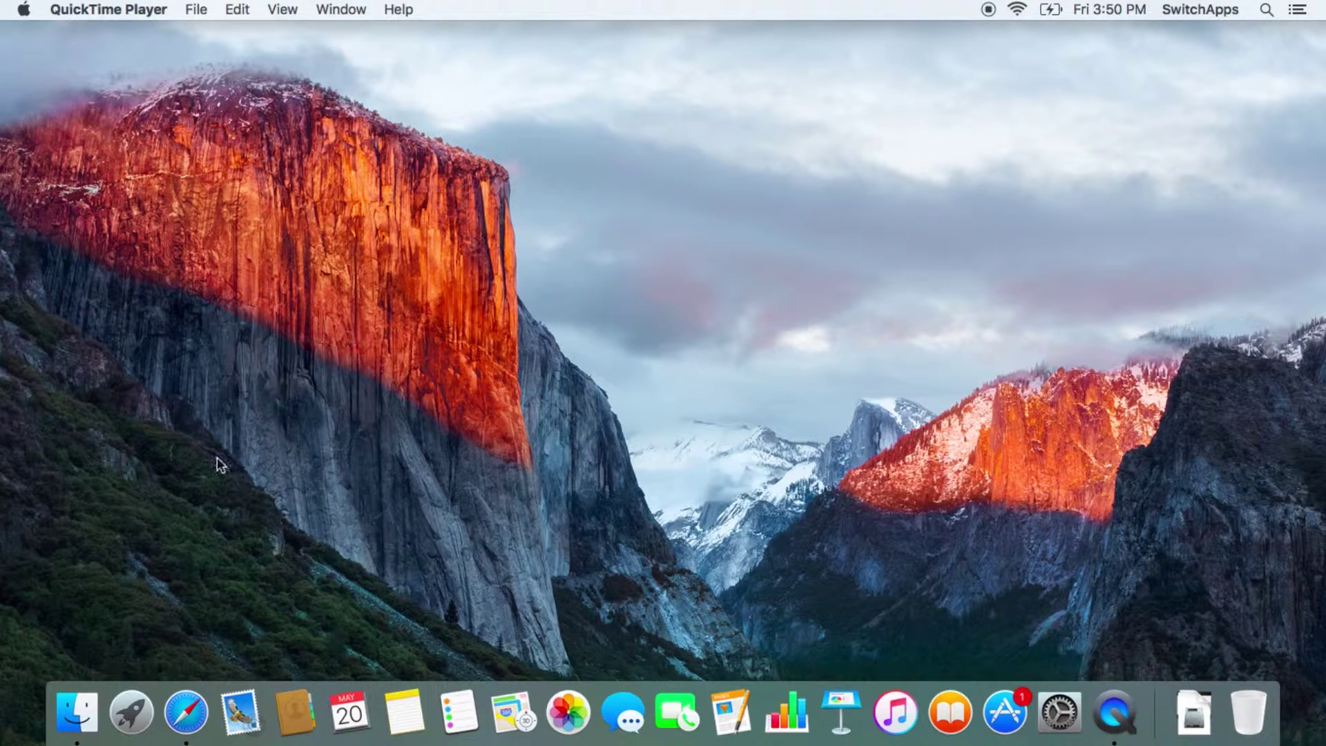
- Open the GrandPerspective project page in the browser and scroll through it
click(185, 713)
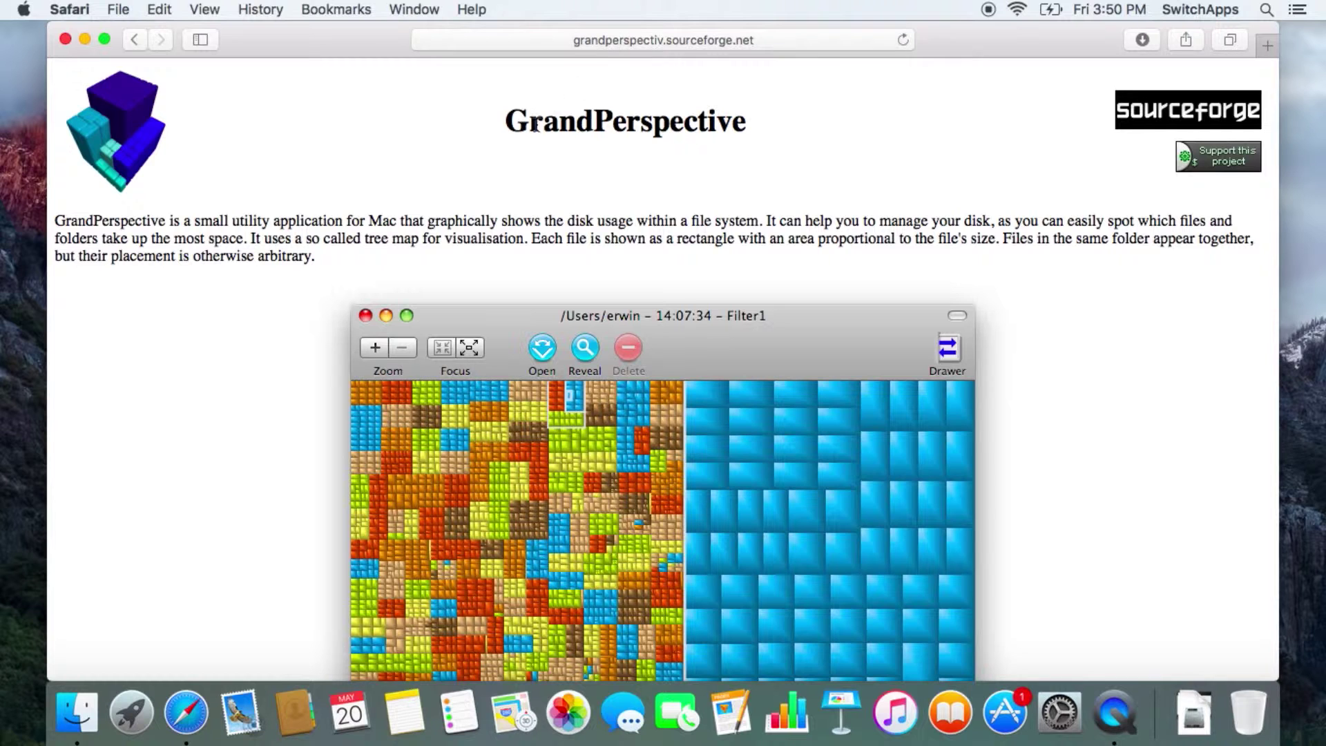
drag(509, 121, 750, 123)
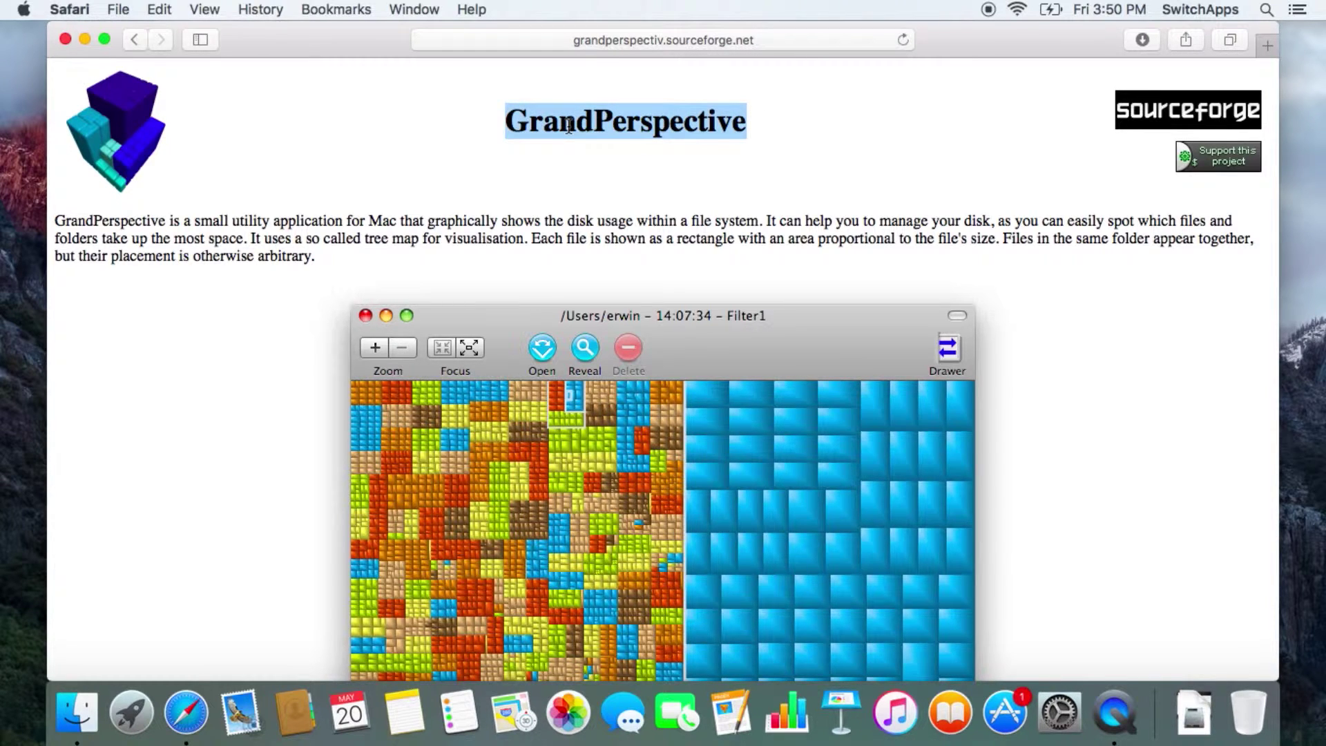
click(404, 270)
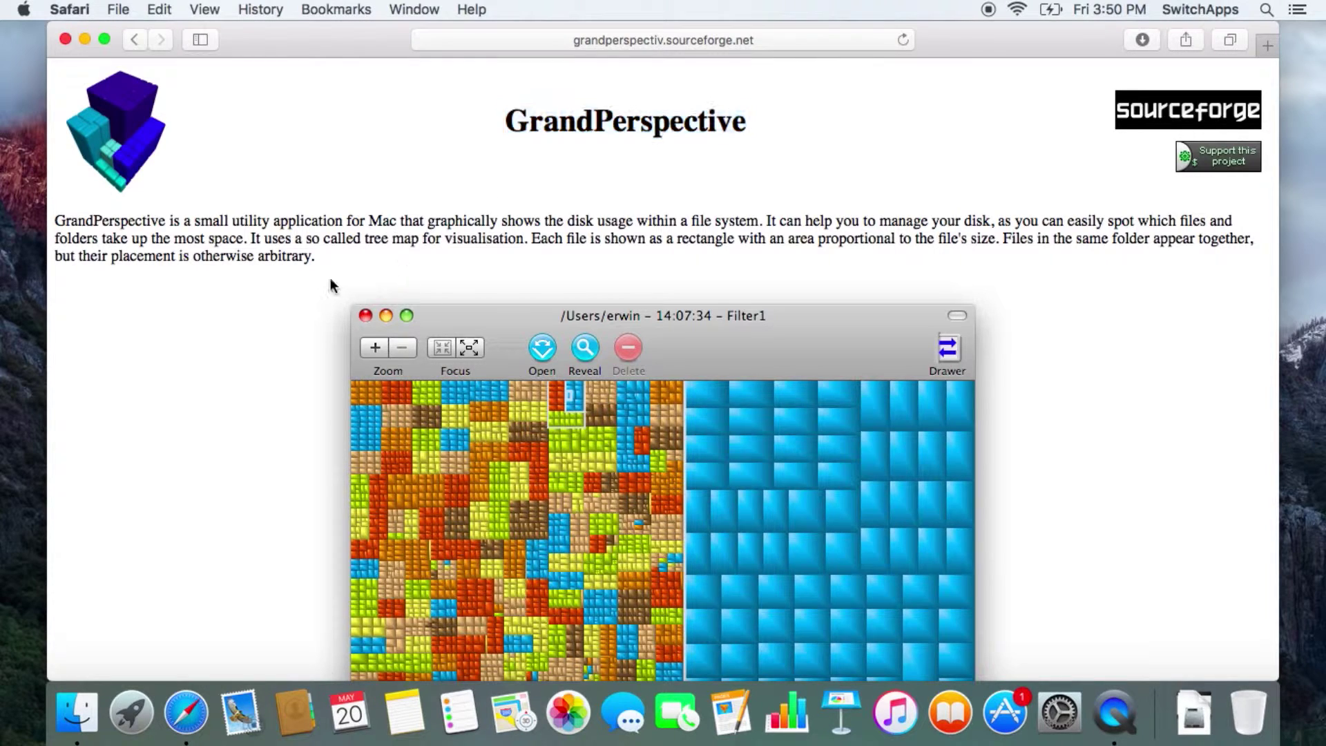
scroll(329, 340, down, 5)
scroll(329, 339, up, 5)
scroll(328, 340, down, 3)
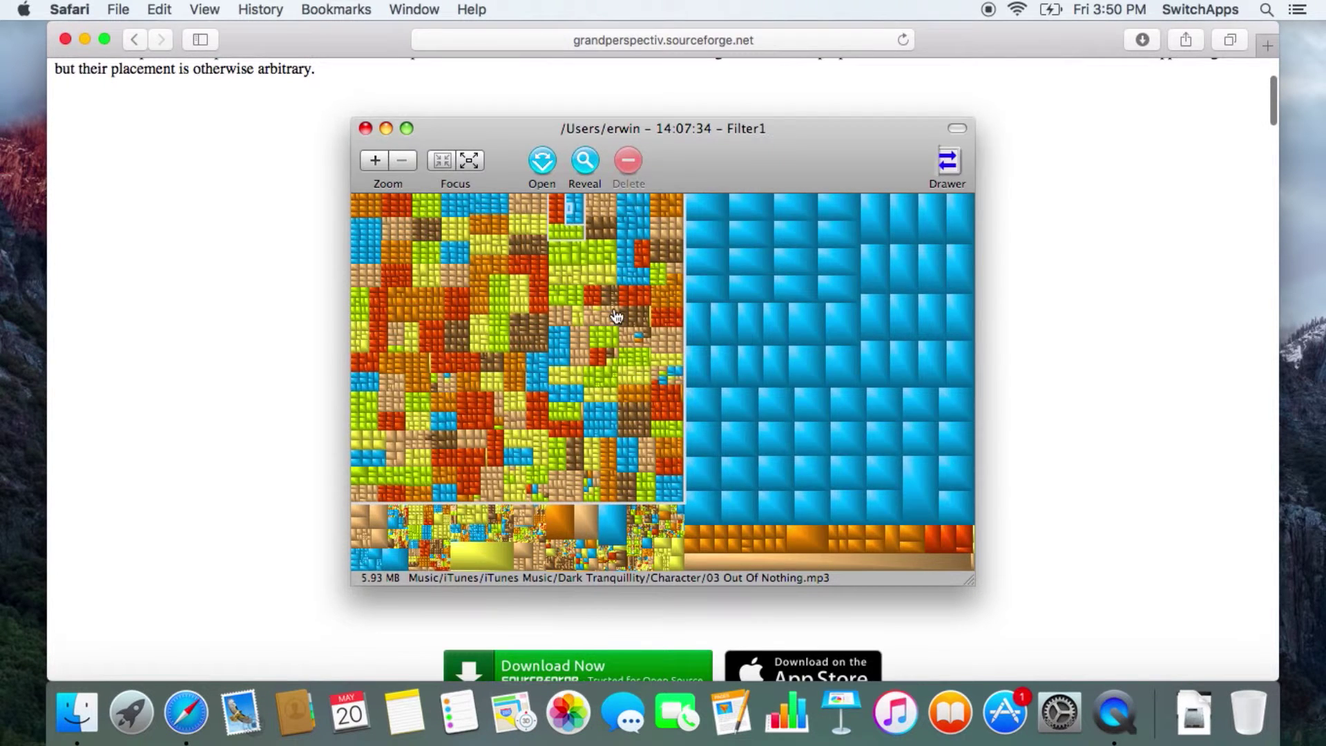
scroll(617, 316, down, 6)
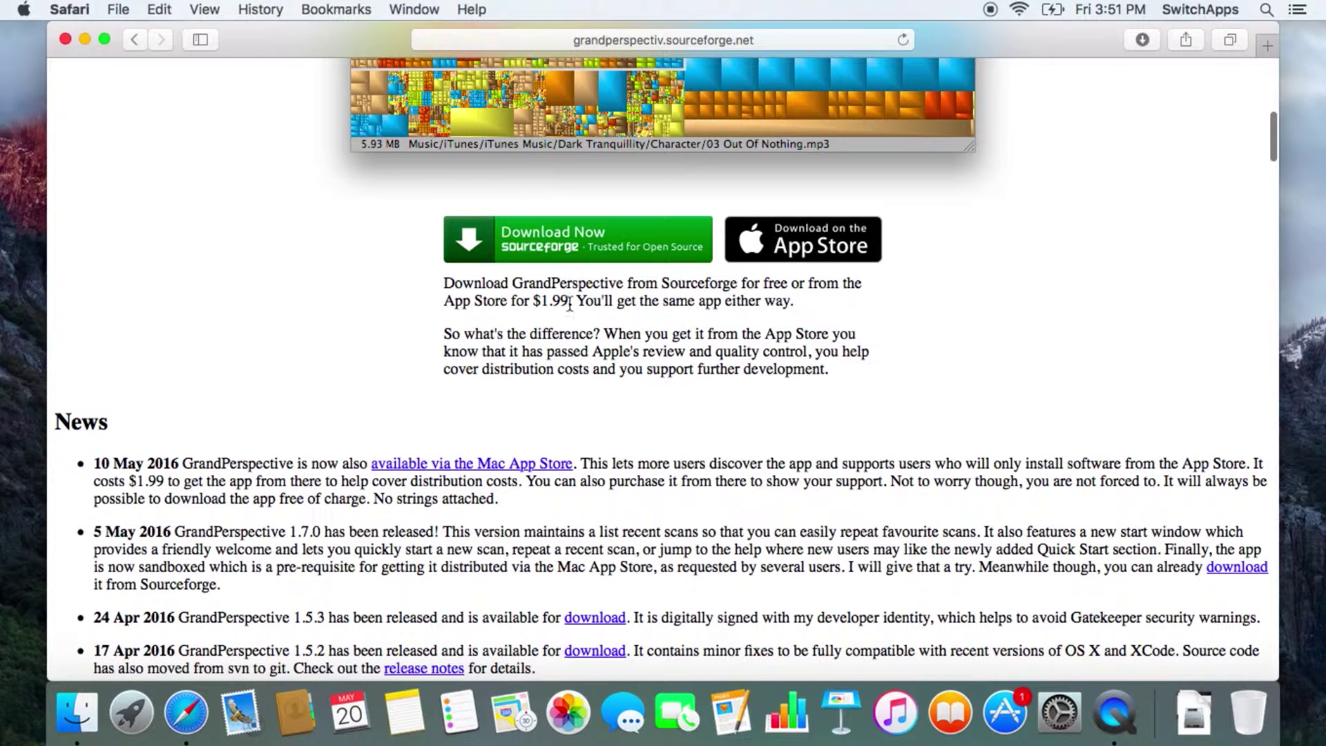
scroll(629, 352, down, 4)
scroll(629, 351, up, 10)
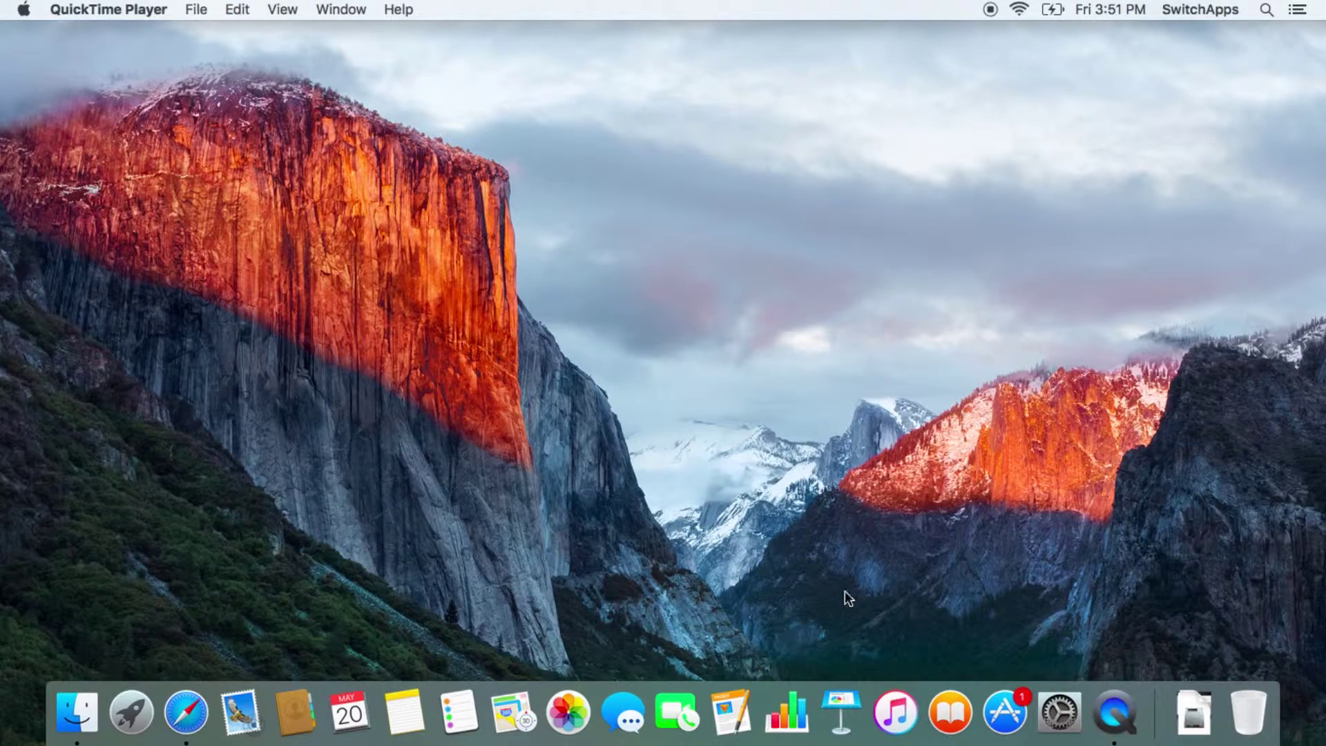
- Open the downloaded GrandPerspective-1_7_0.dmg and open a second Finder window beside it
click(1197, 711)
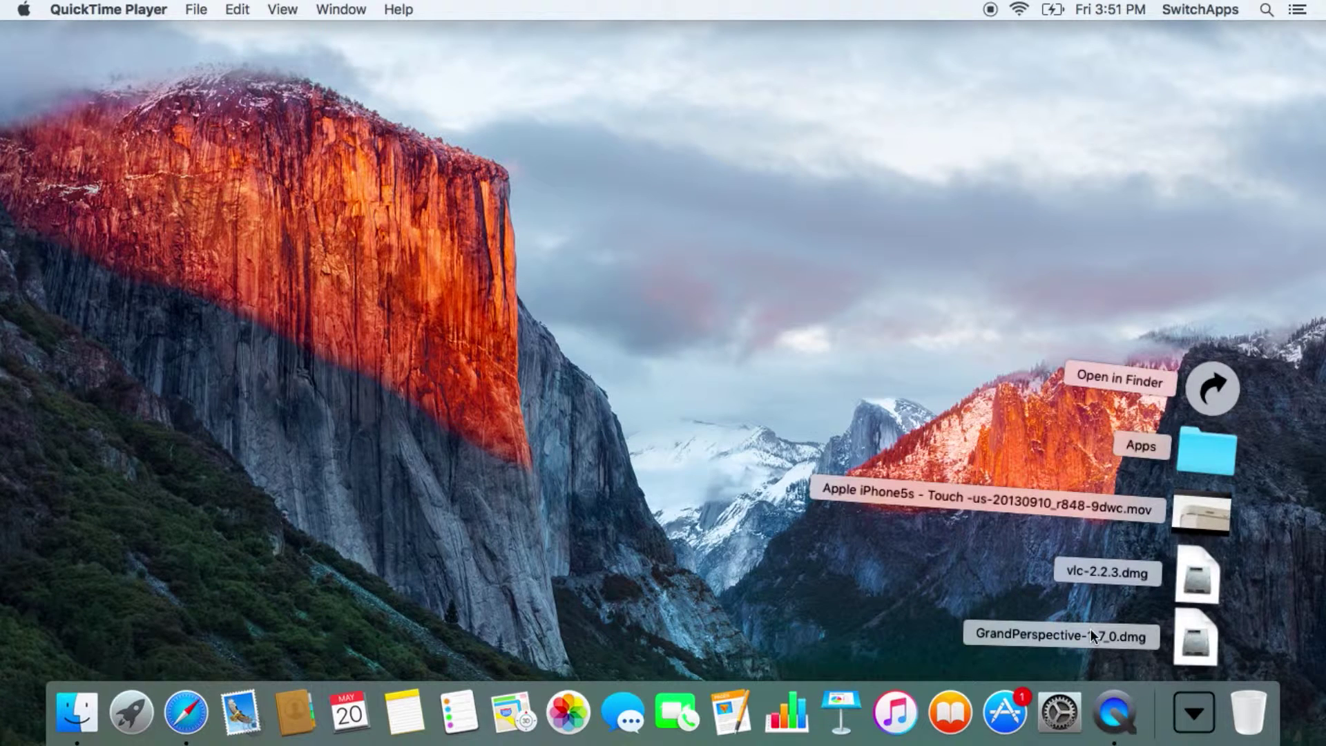
click(1151, 643)
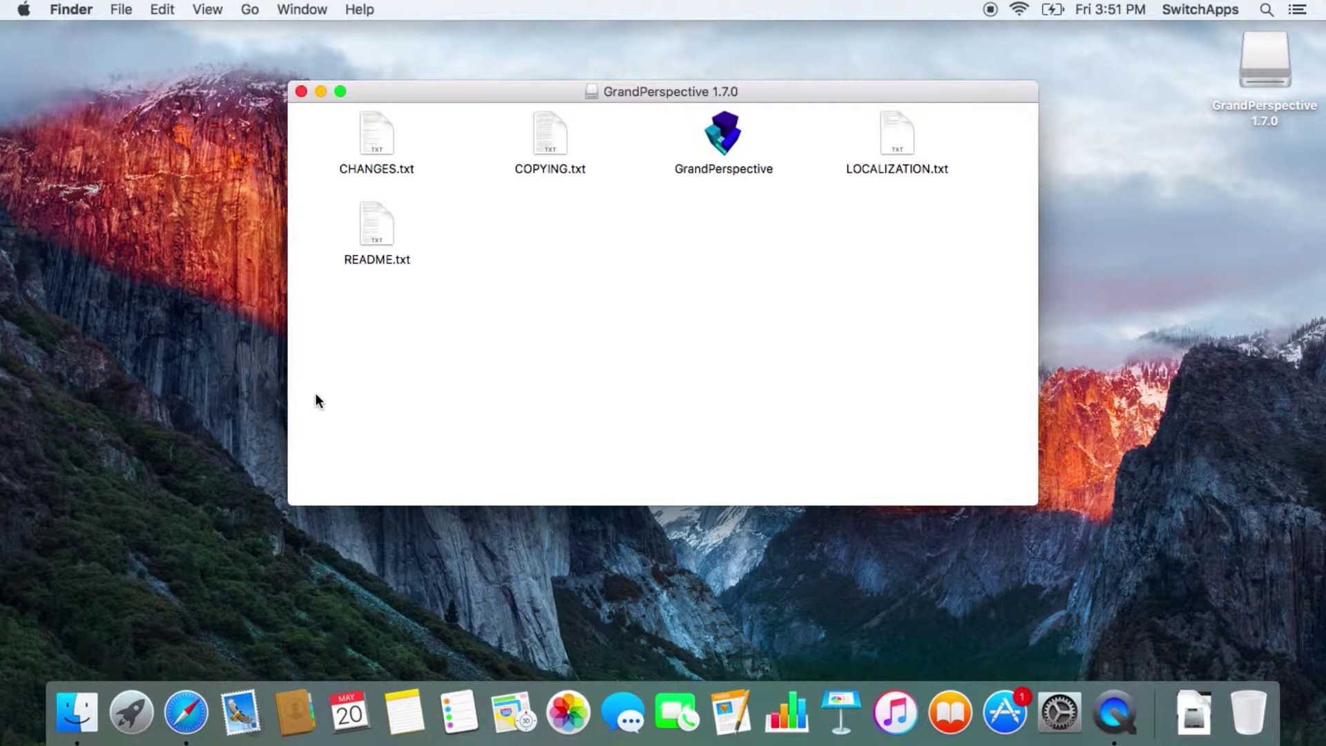
click(123, 9)
click(123, 9)
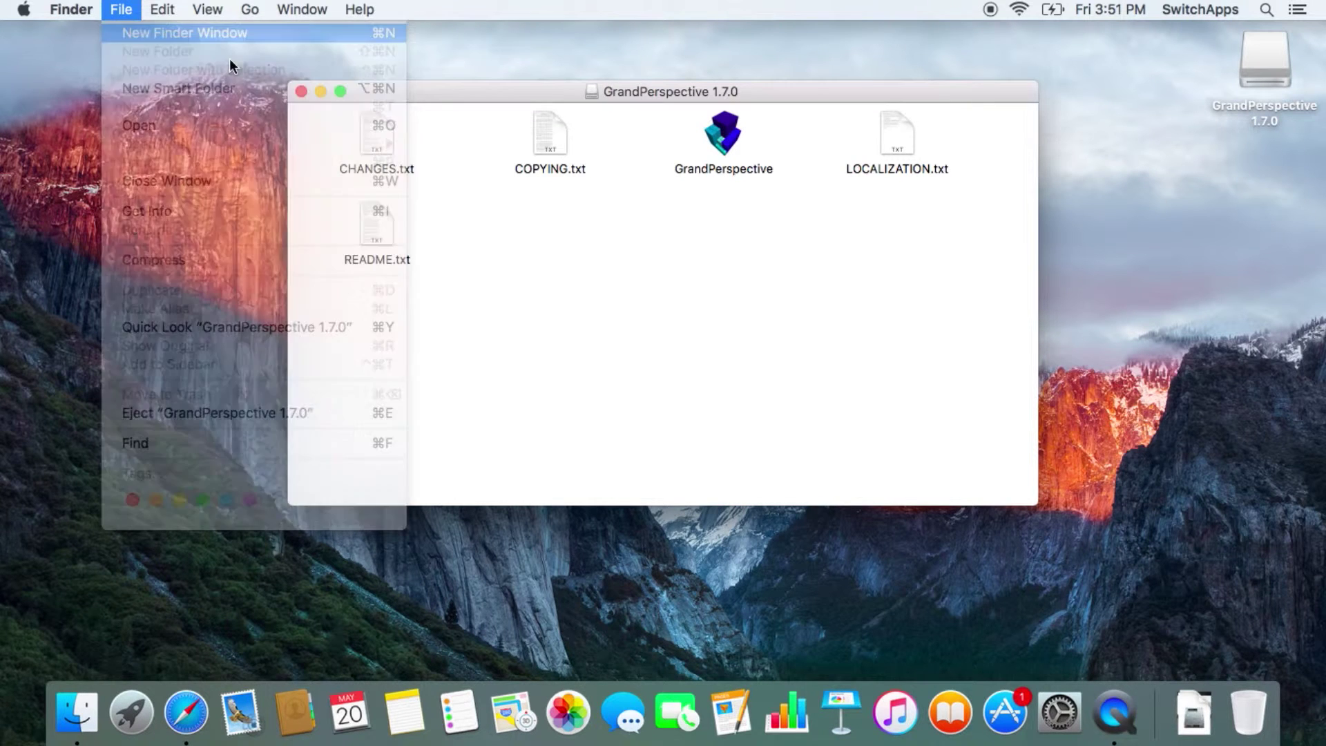
key(super+n)
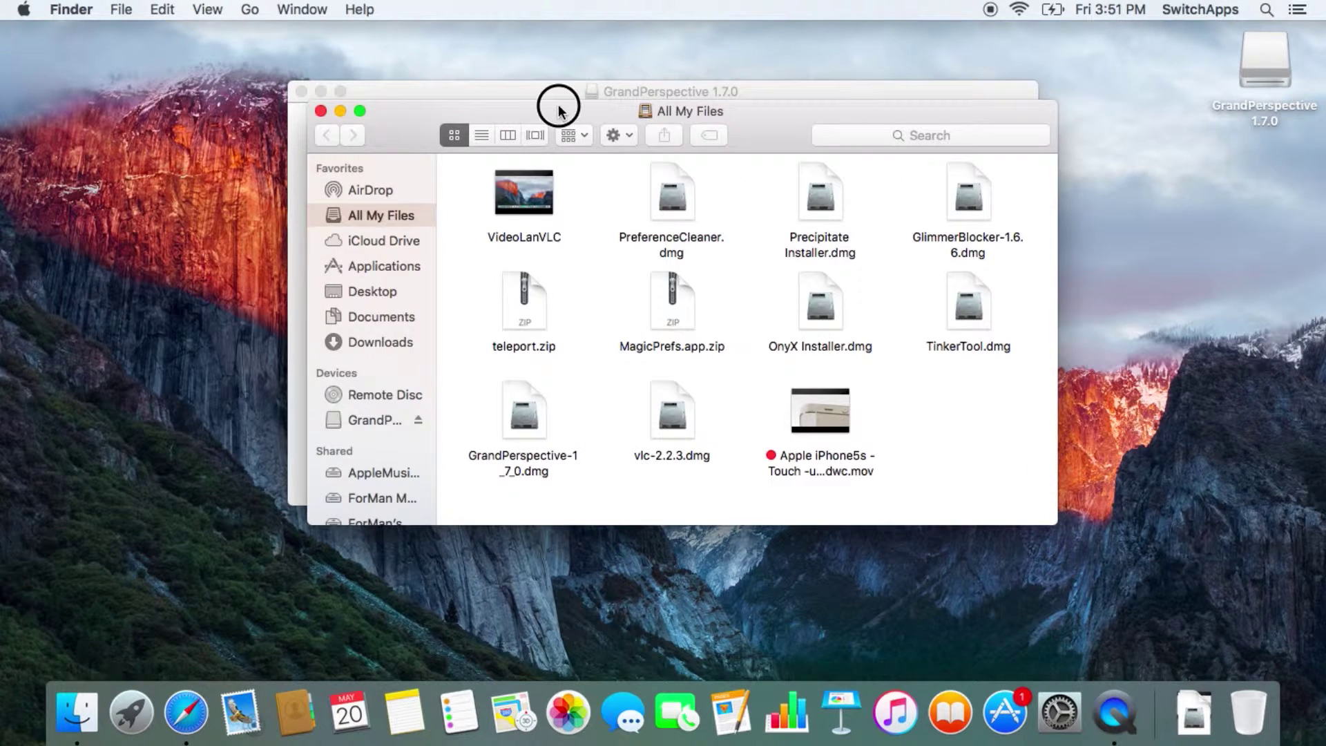
drag(542, 110, 752, 171)
- Copy GrandPerspective from the disk image into Applications and launch it with Cmd+O
click(606, 325)
click(719, 138)
drag(740, 141, 1138, 399)
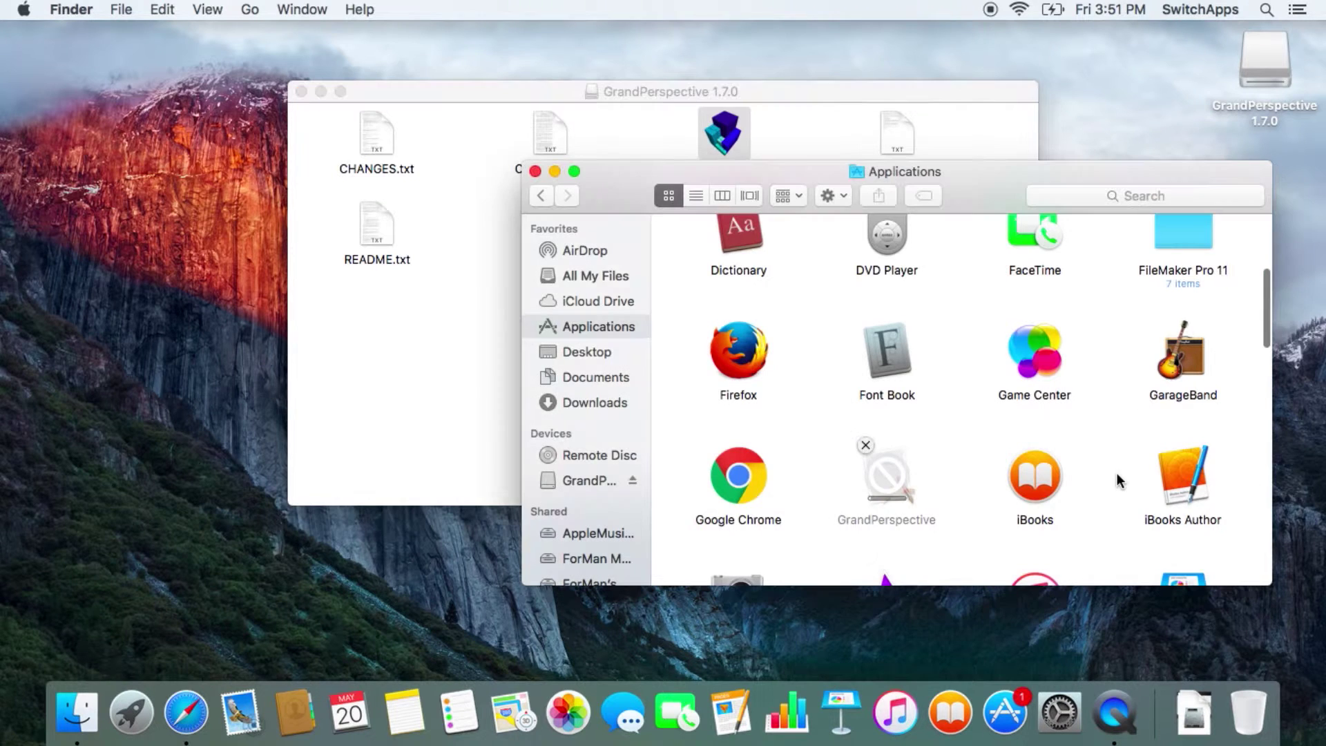
scroll(876, 335, down, 10)
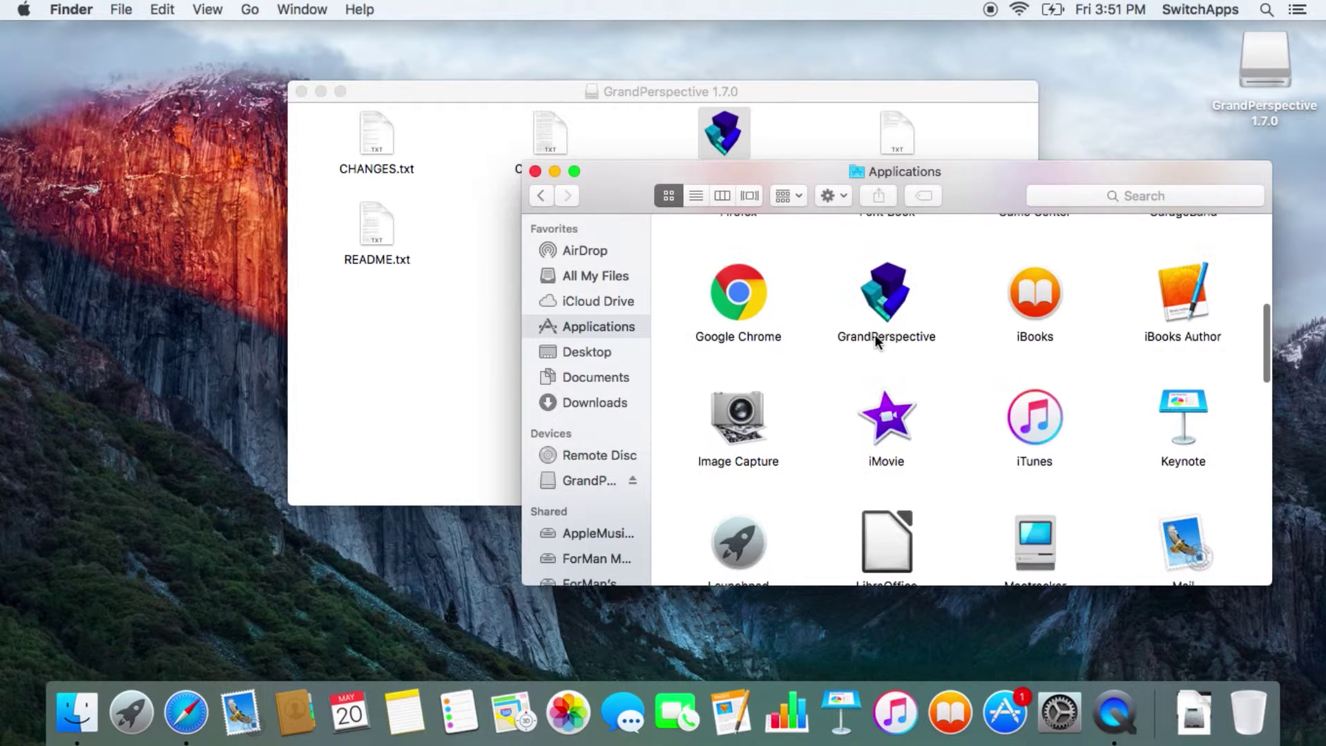
scroll(876, 334, up, 5)
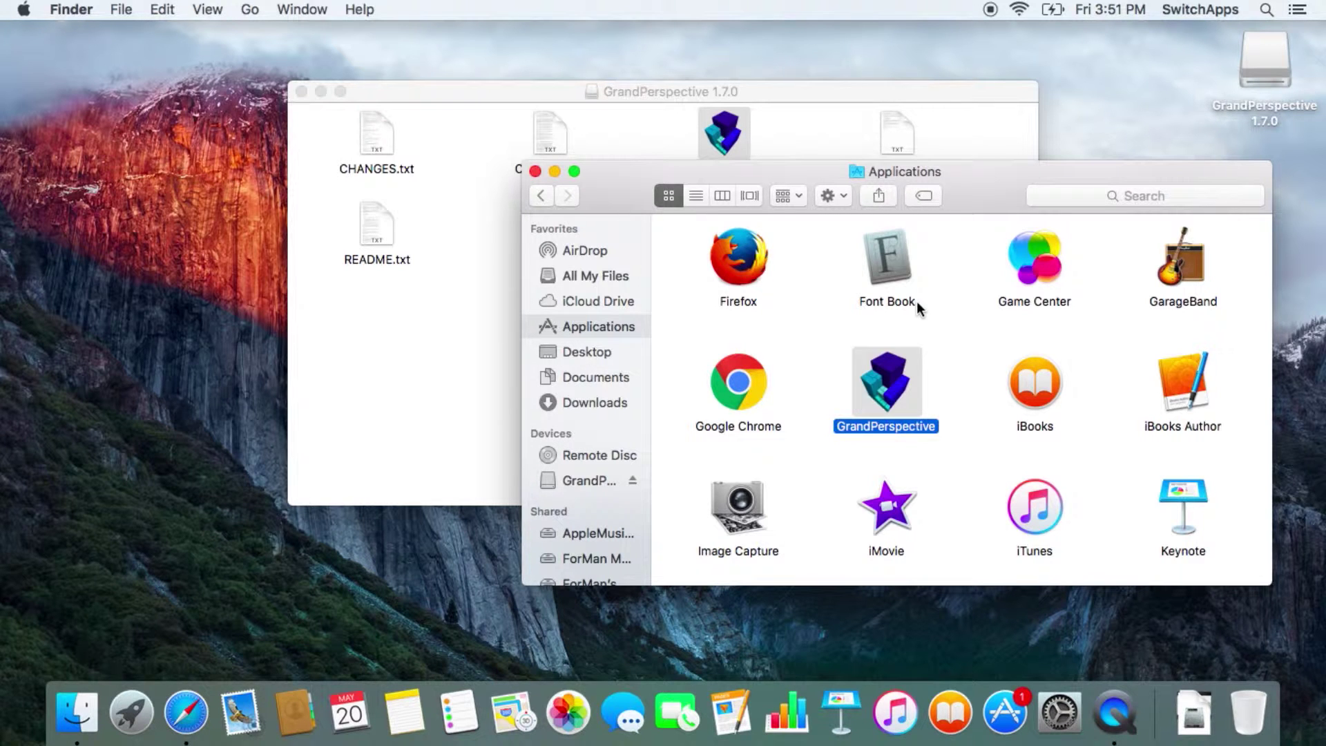
key(super+o)
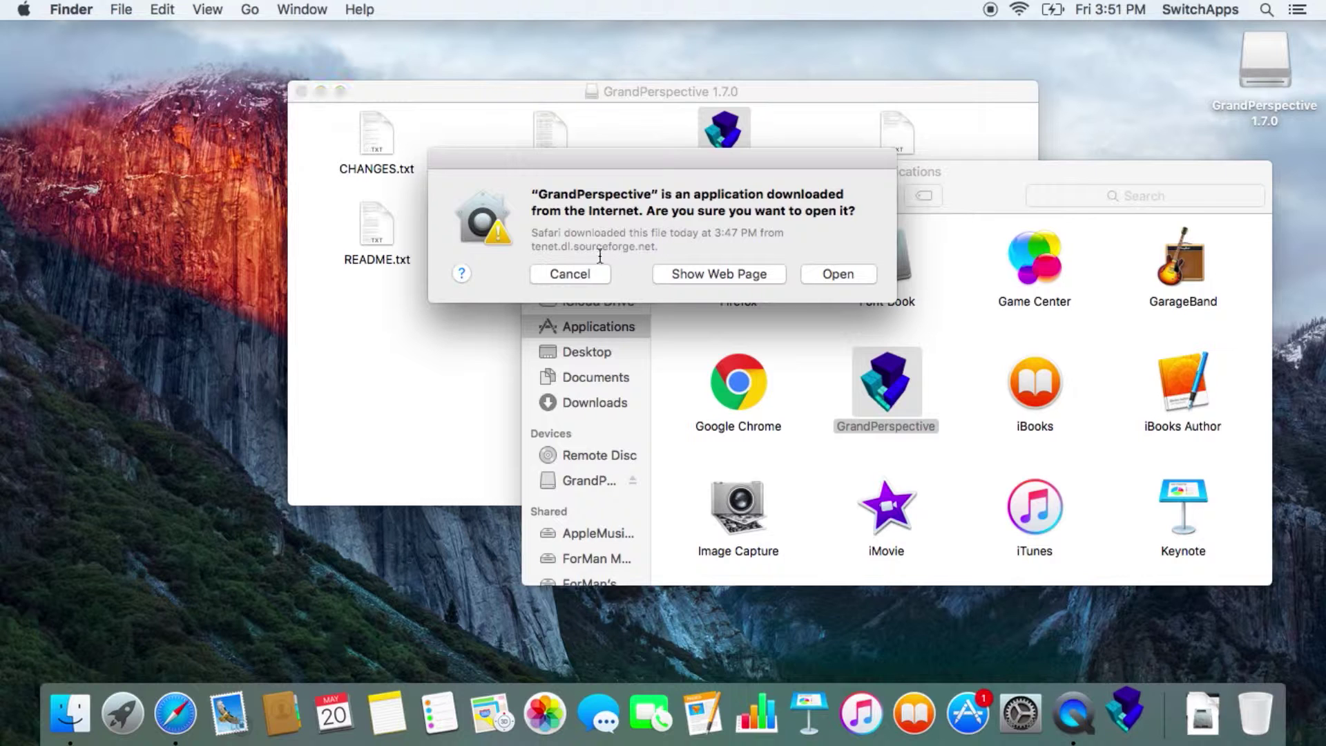
- Allow GrandPerspective to open, then close the Applications and GrandPerspective 1.7.0 Finder windows
mouse_move(764, 165)
mouse_down()
mouse_move(708, 162)
mouse_move(743, 155)
mouse_up()
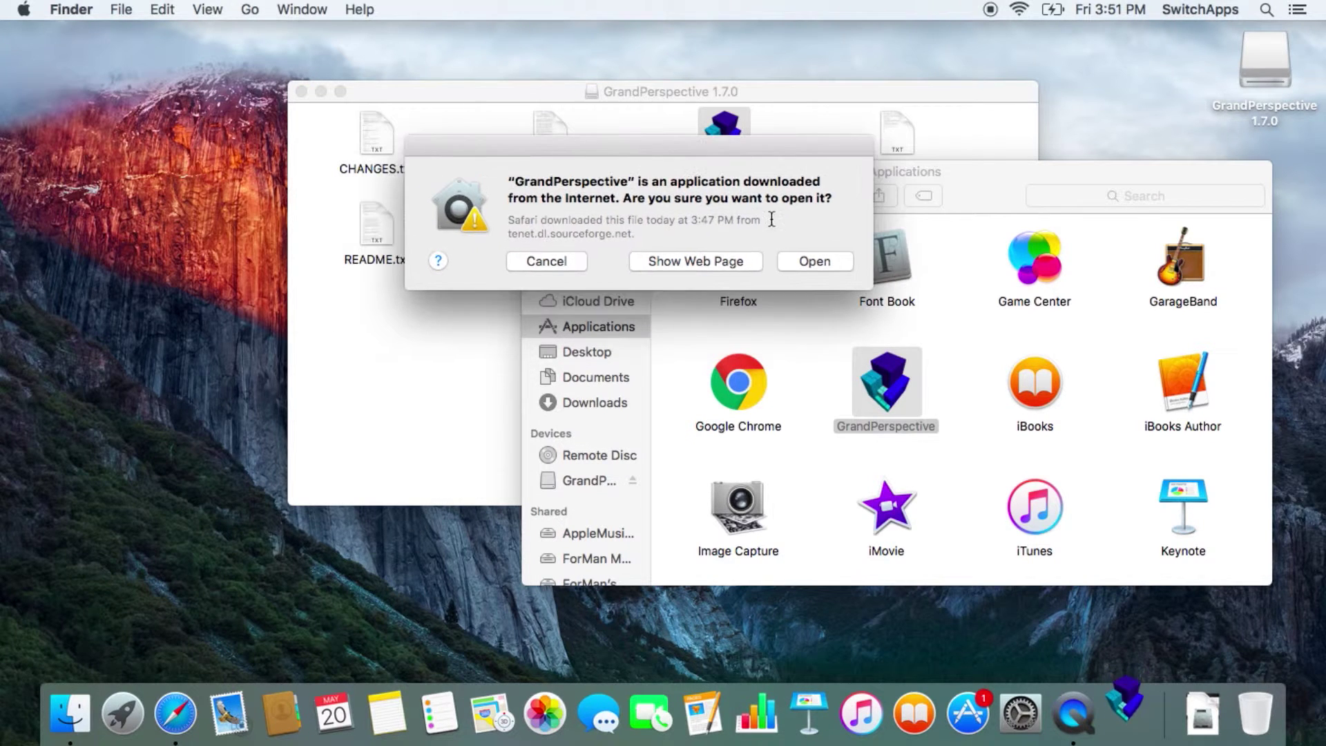
click(817, 261)
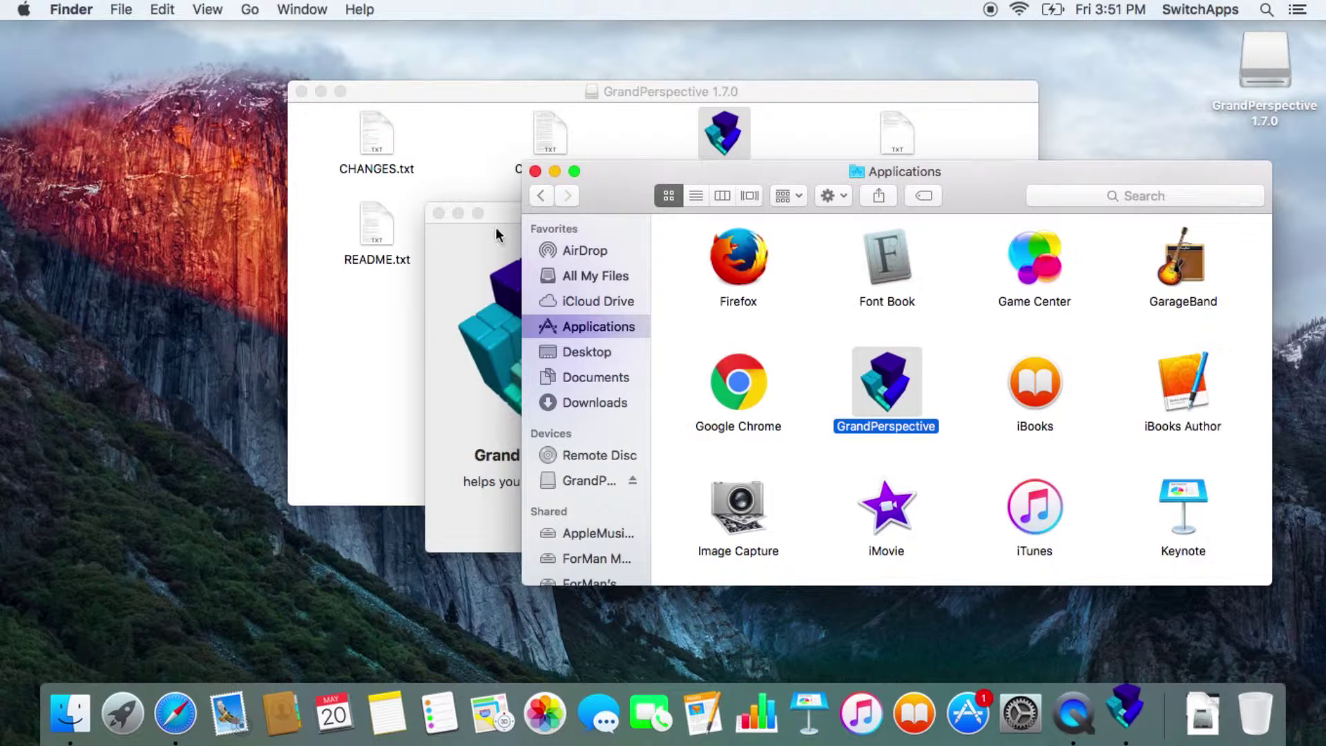
click(535, 171)
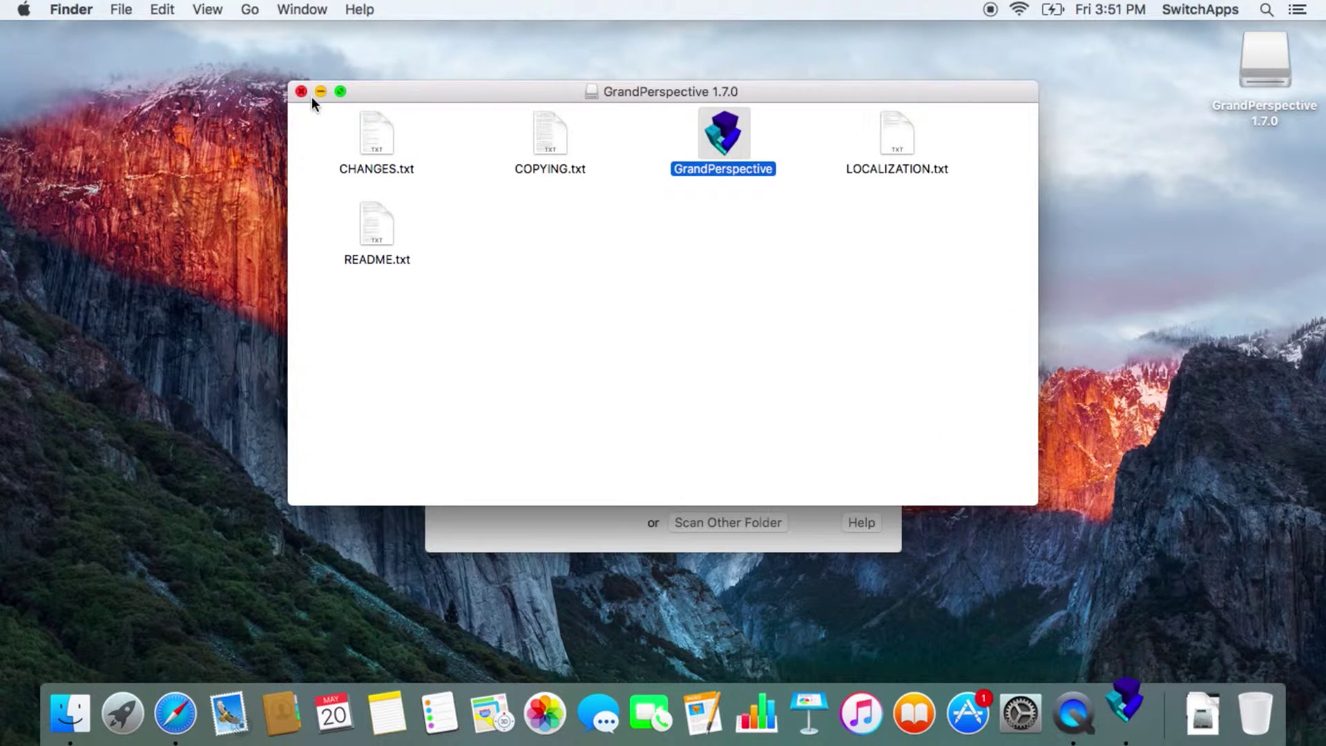
click(302, 91)
drag(672, 211, 657, 74)
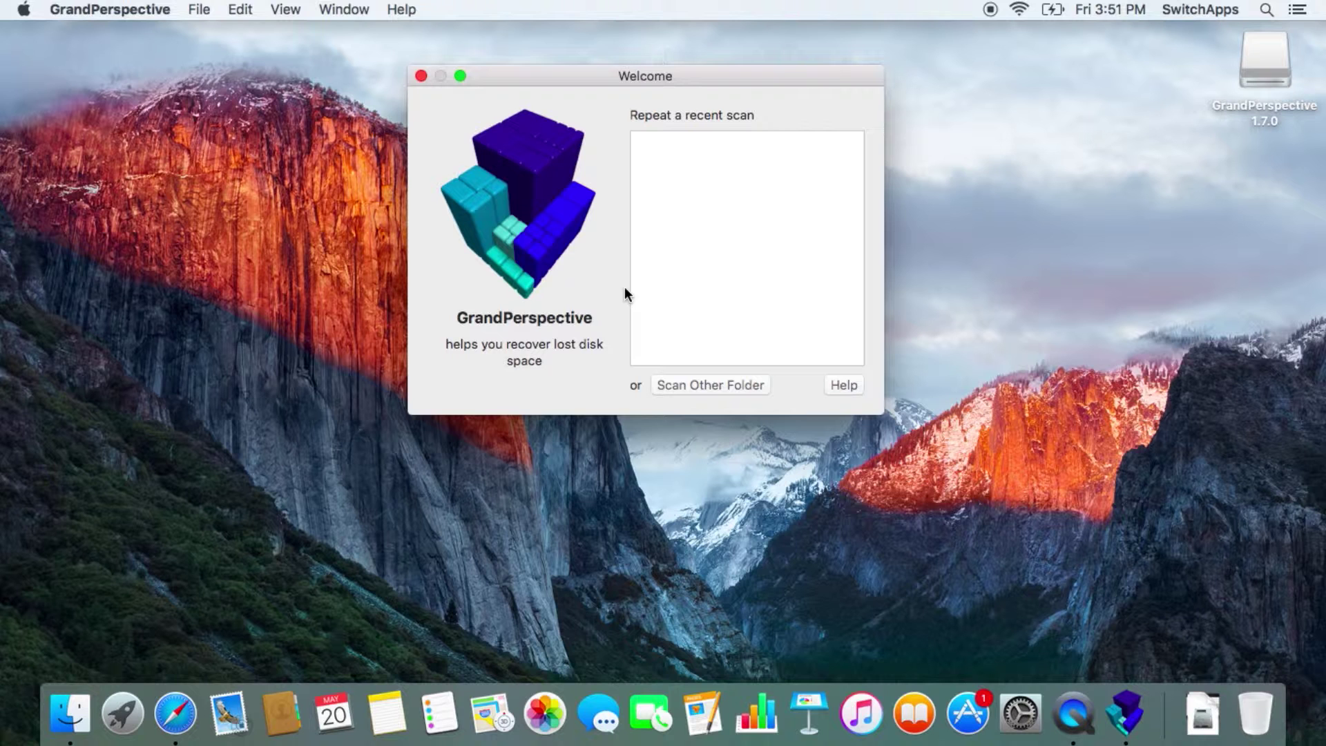
- Close GrandPerspective's Welcome window
drag(594, 76, 514, 87)
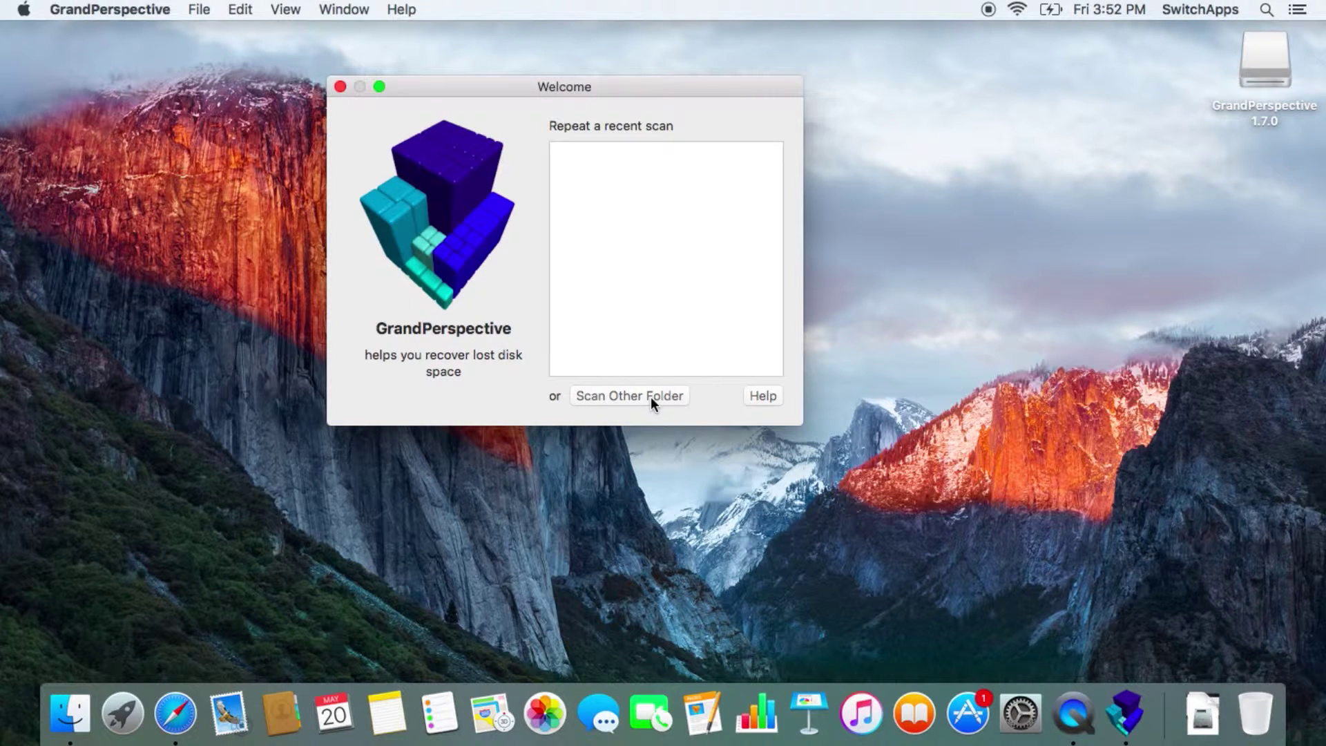
click(198, 8)
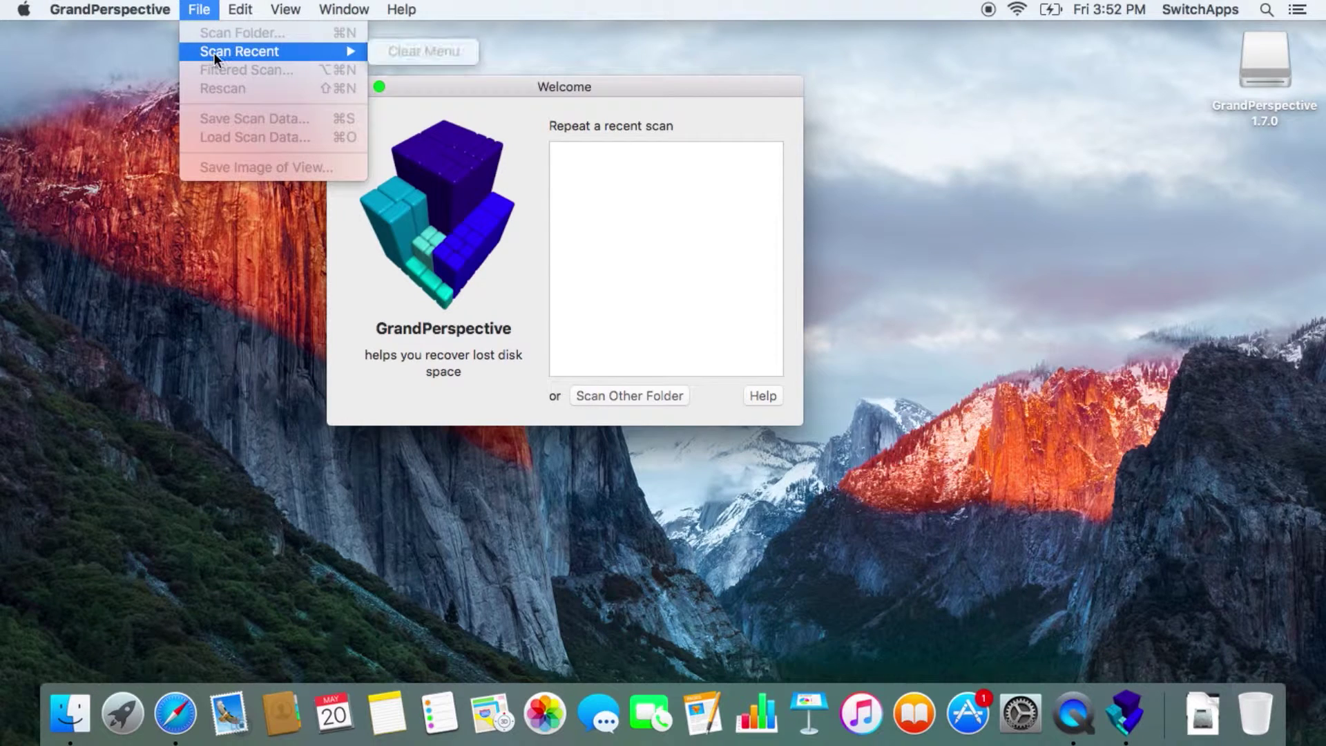
mouse_move(140, 5)
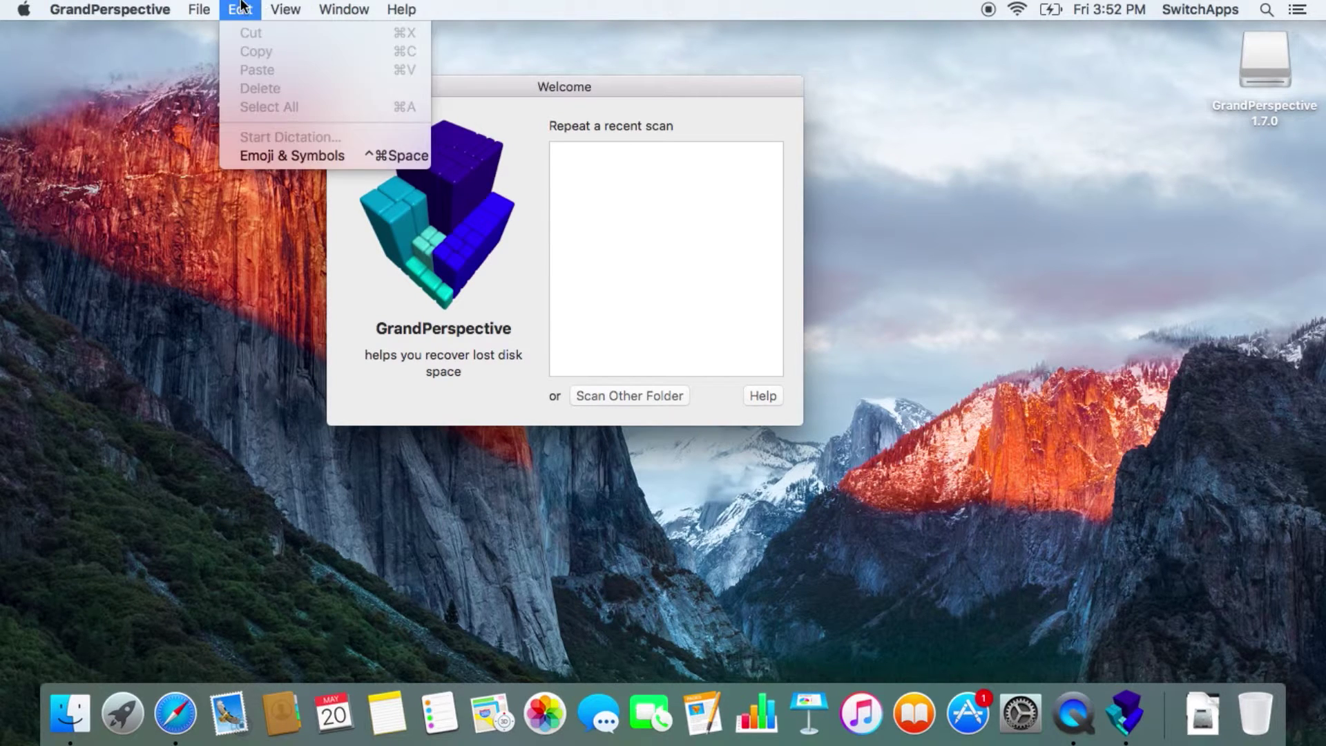
click(438, 154)
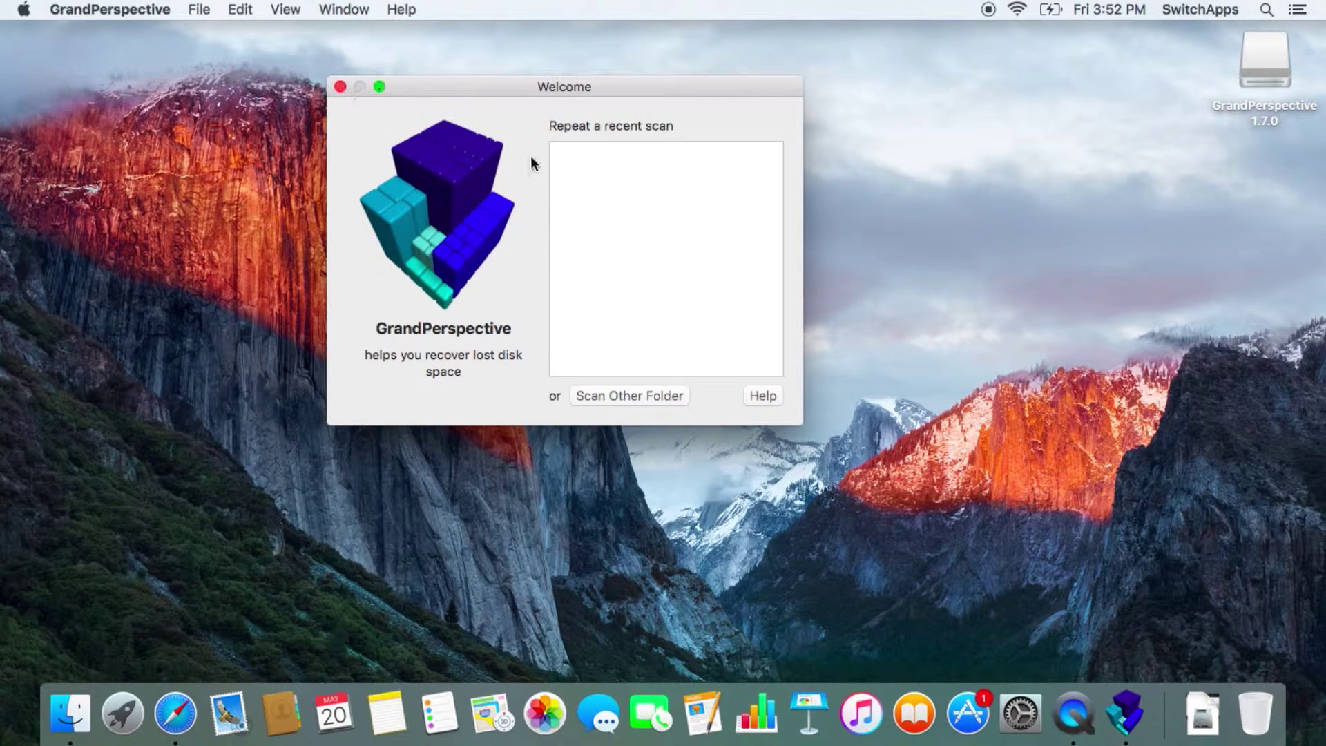
click(341, 84)
- Choose File > Scan Folder, pick Macintosh HD from the MacBook Air level, and scan it
click(199, 9)
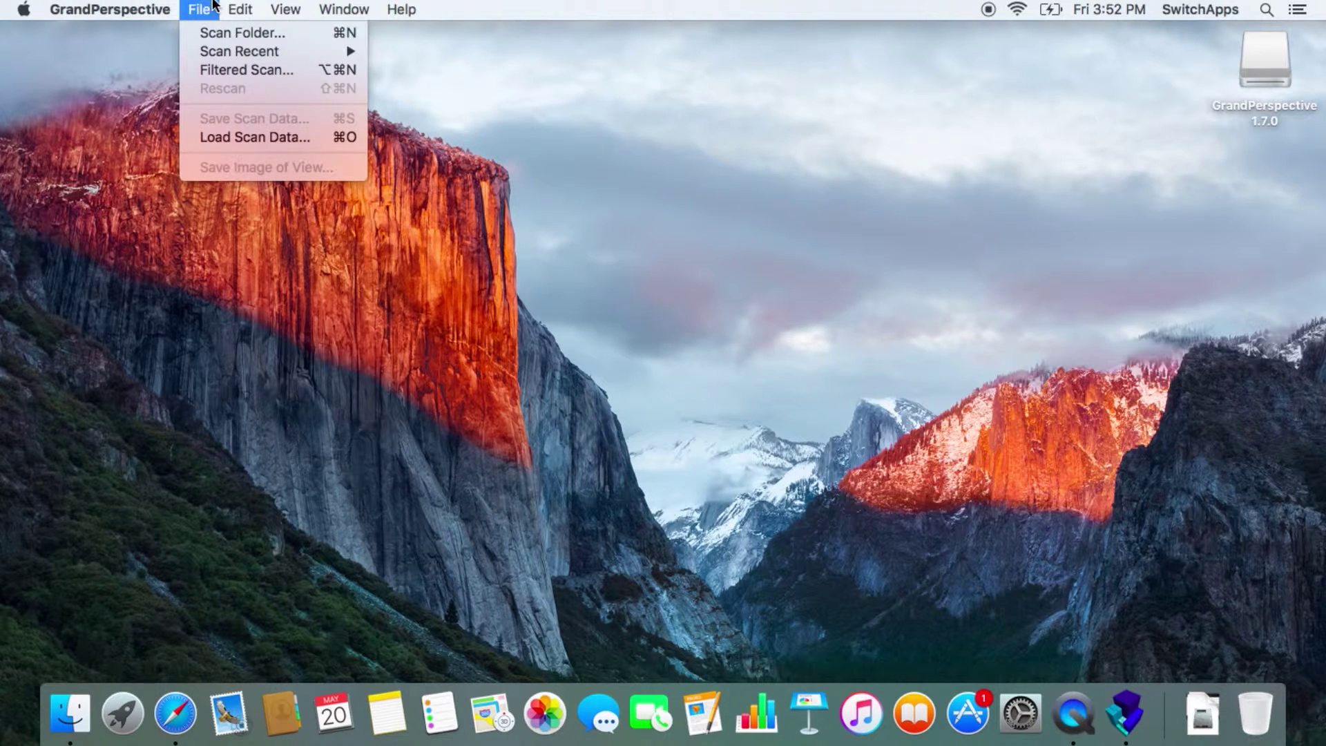
click(214, 34)
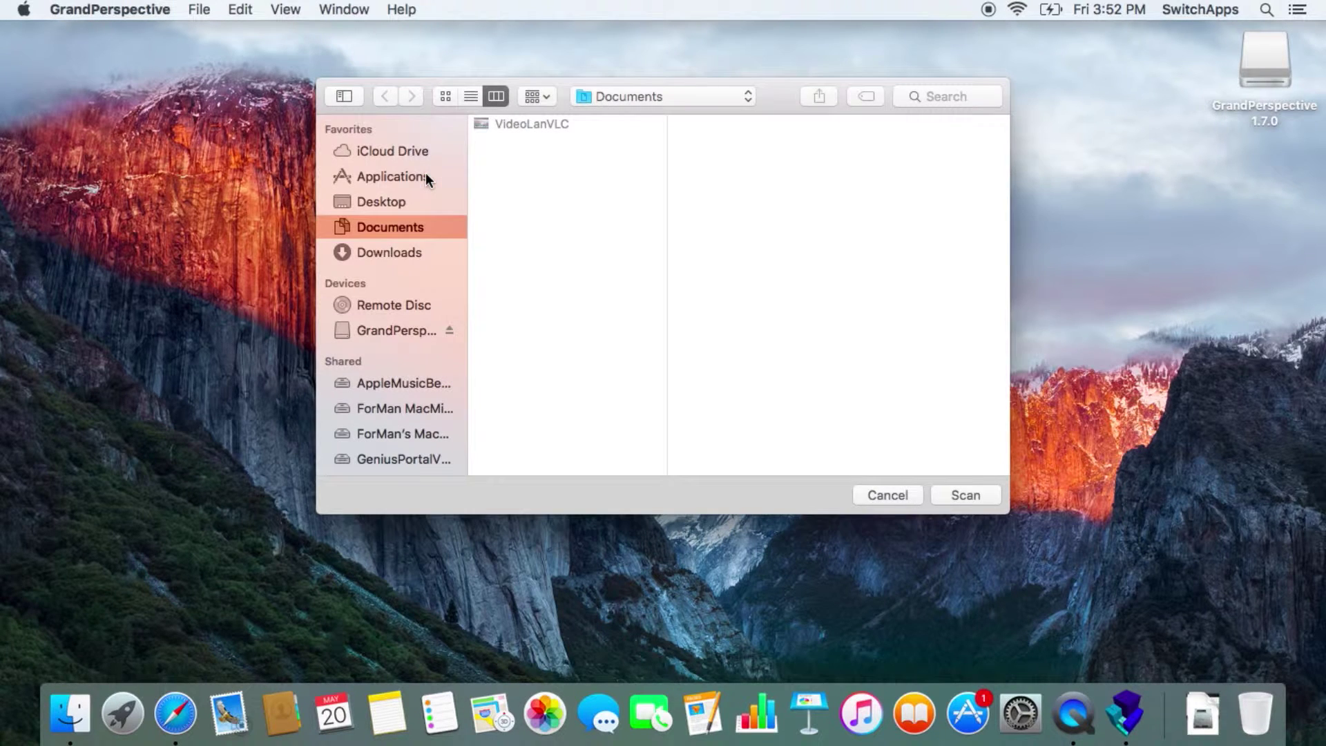
click(630, 96)
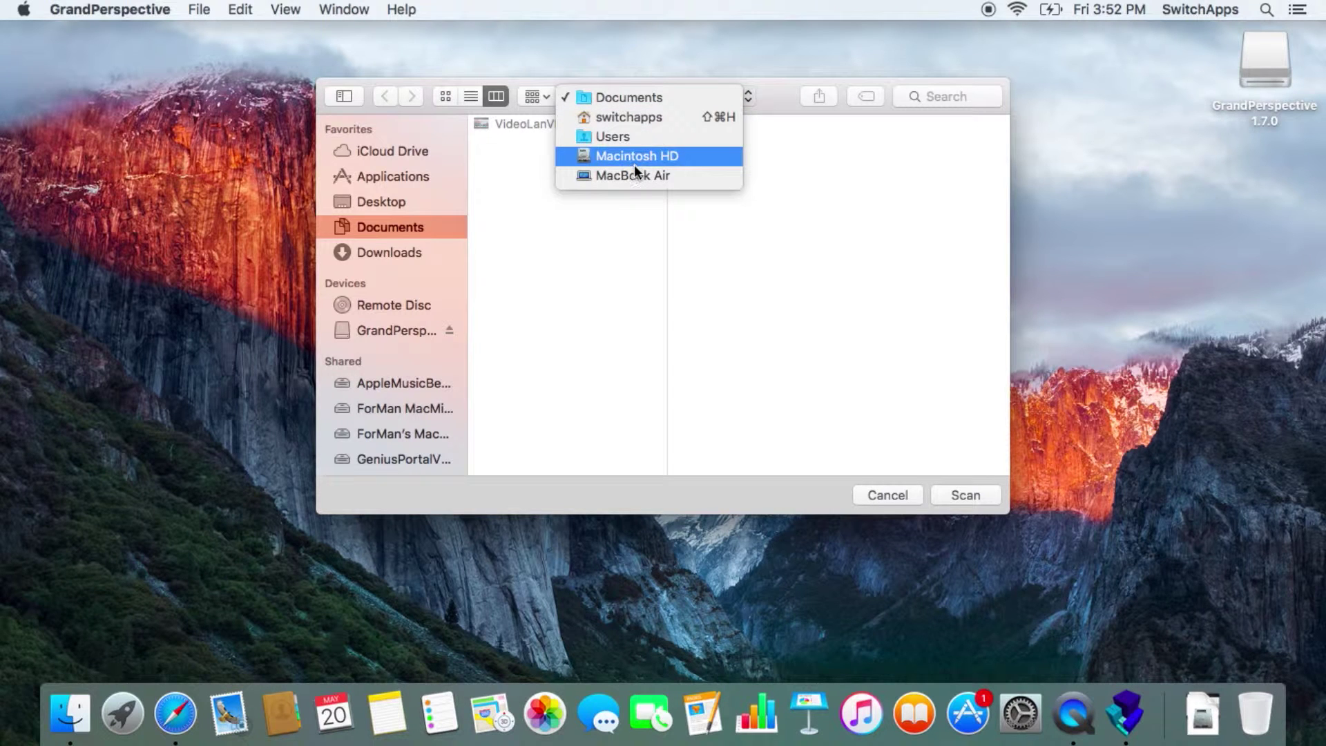
click(634, 174)
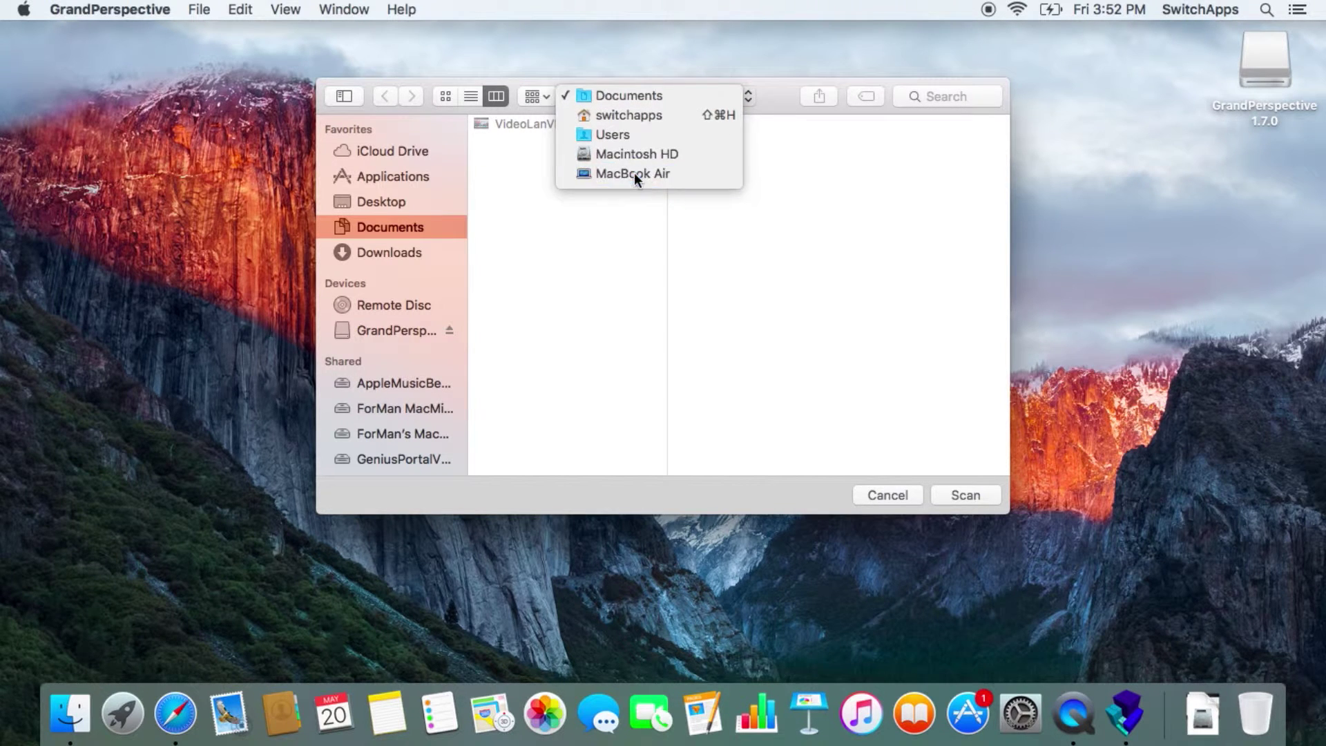
click(538, 141)
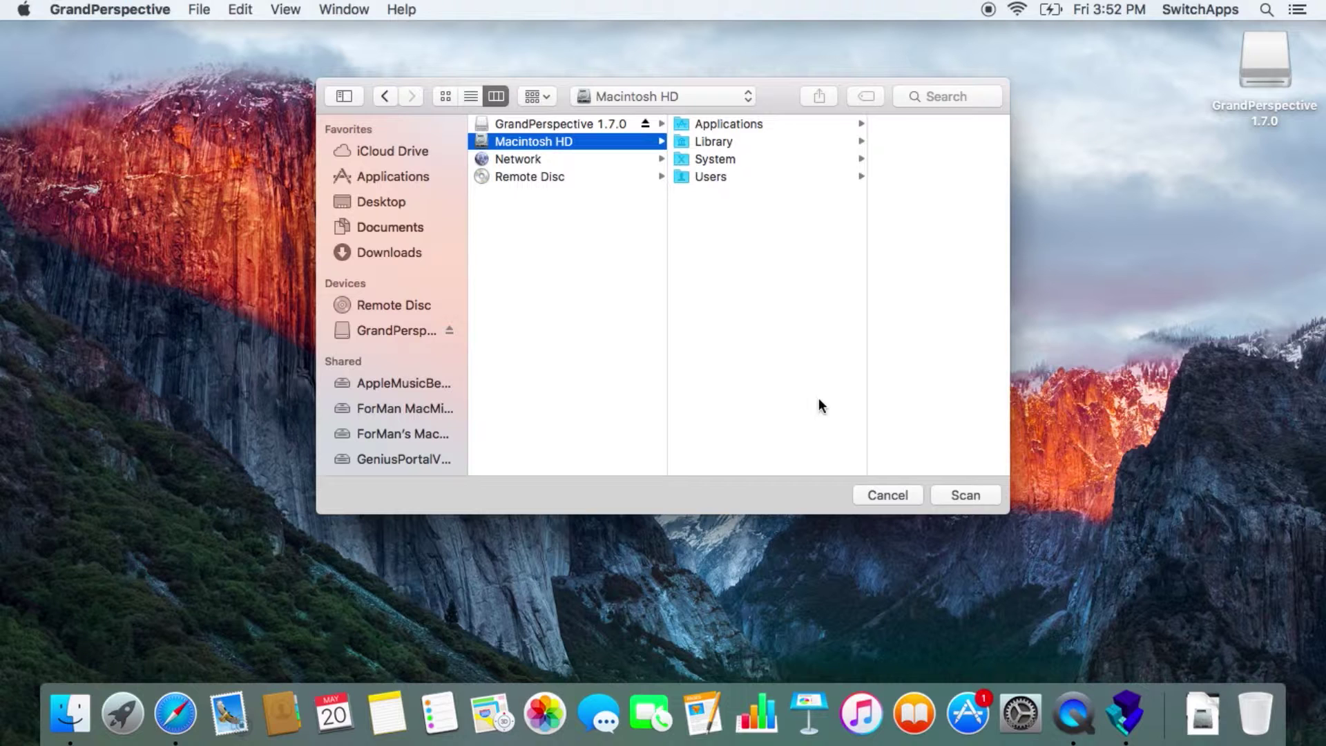
click(950, 496)
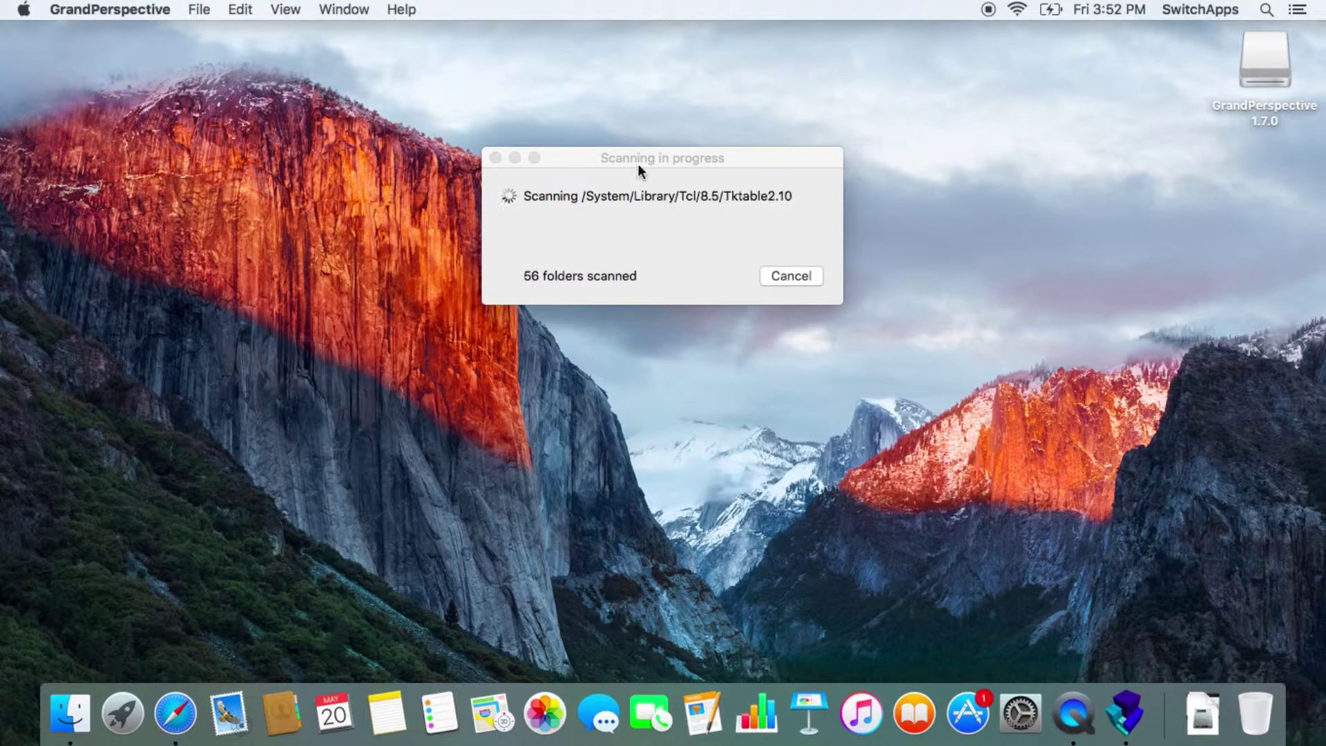
- Move the Scanning in progress window aside while the Macintosh HD scan completes
drag(651, 158, 612, 156)
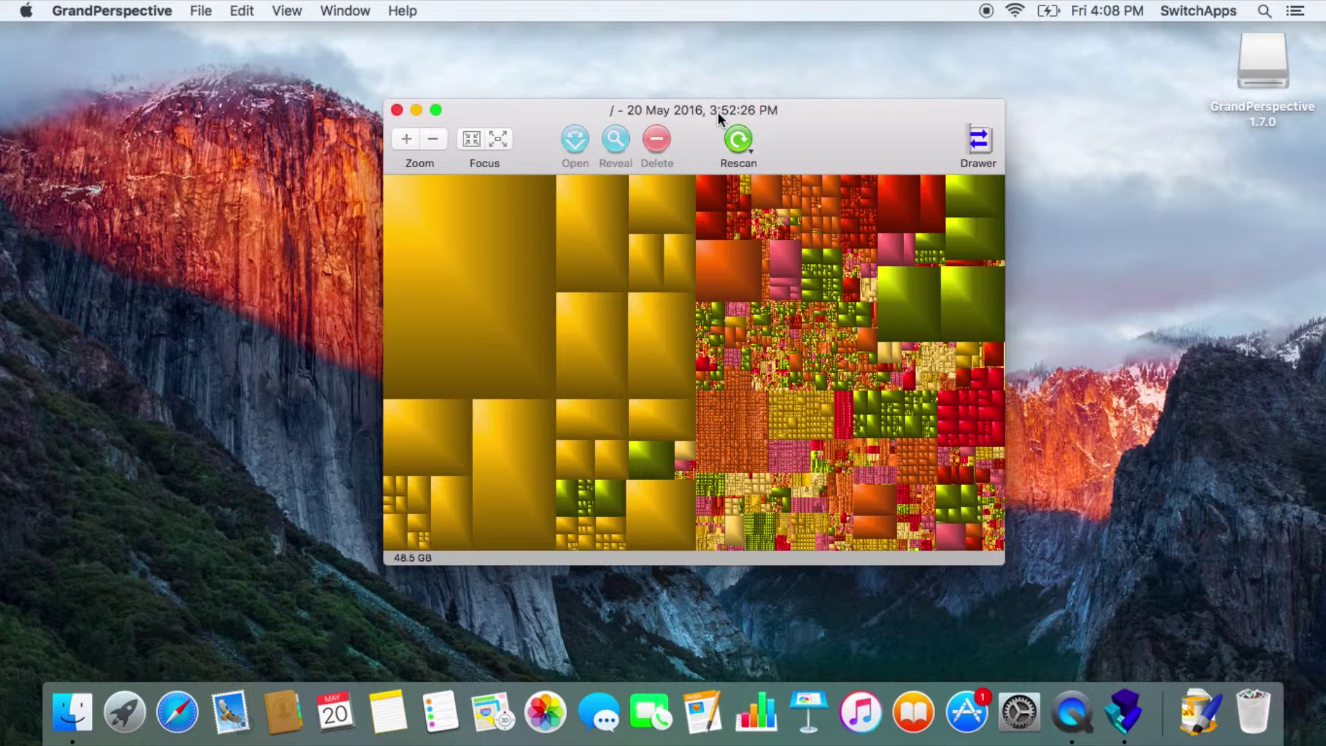
- Position the treemap window and inspect blocks such as iMovie.app to find Xcode.app at 8.08 GB
drag(704, 109, 679, 72)
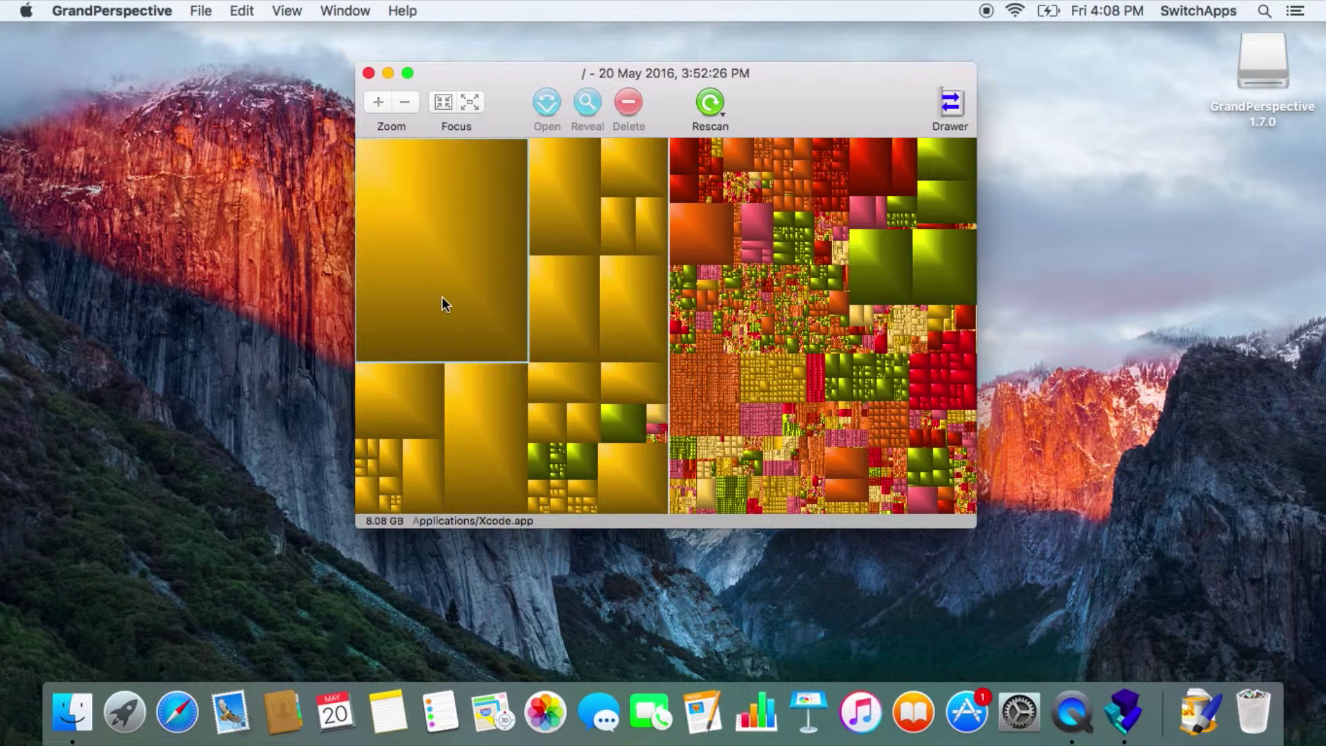
click(482, 437)
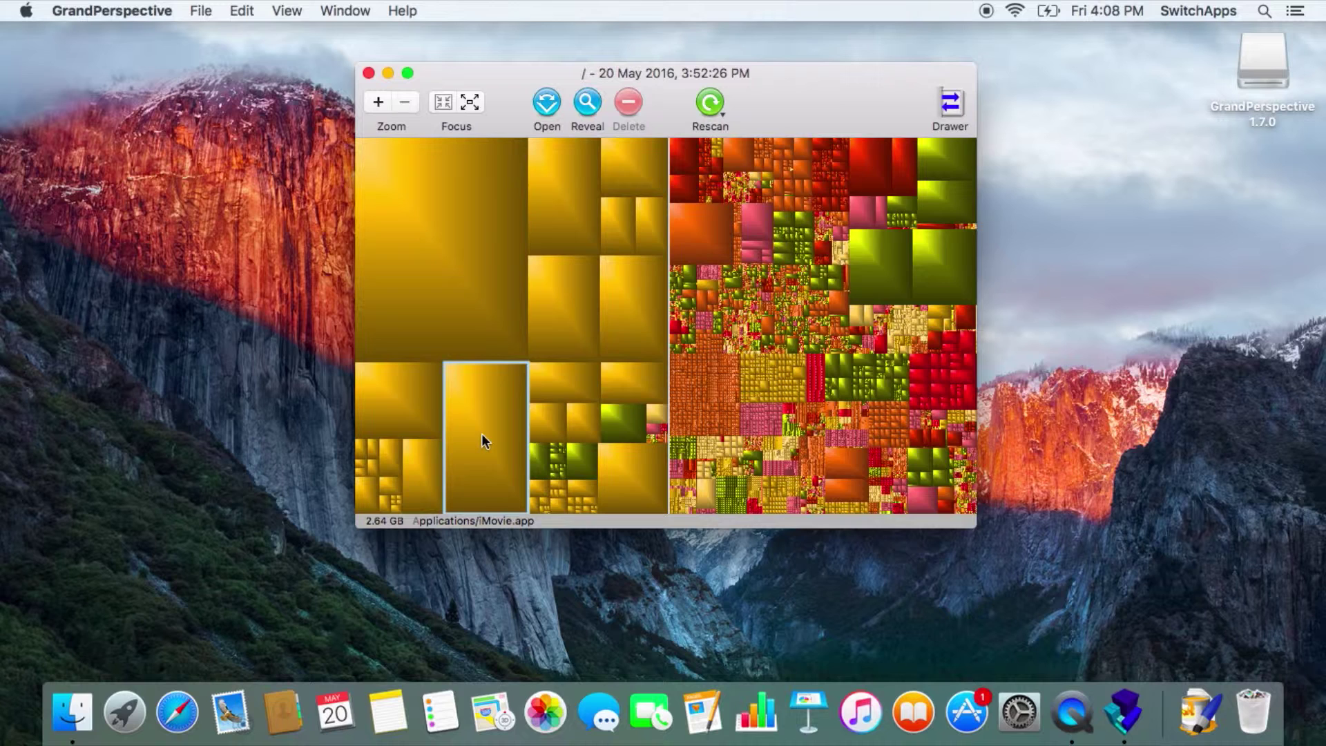
click(411, 417)
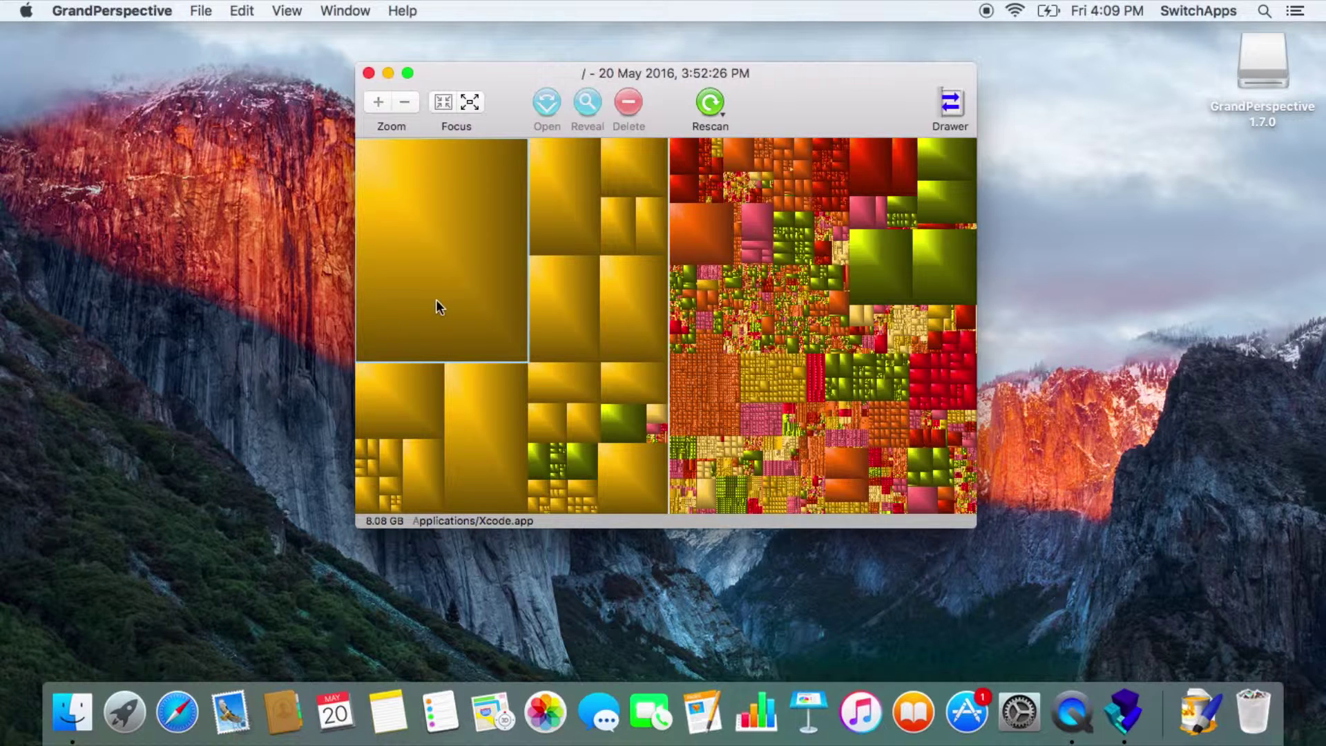
- Reveal the Xcode.app treemap block in its Applications folder in Finder
click(458, 299)
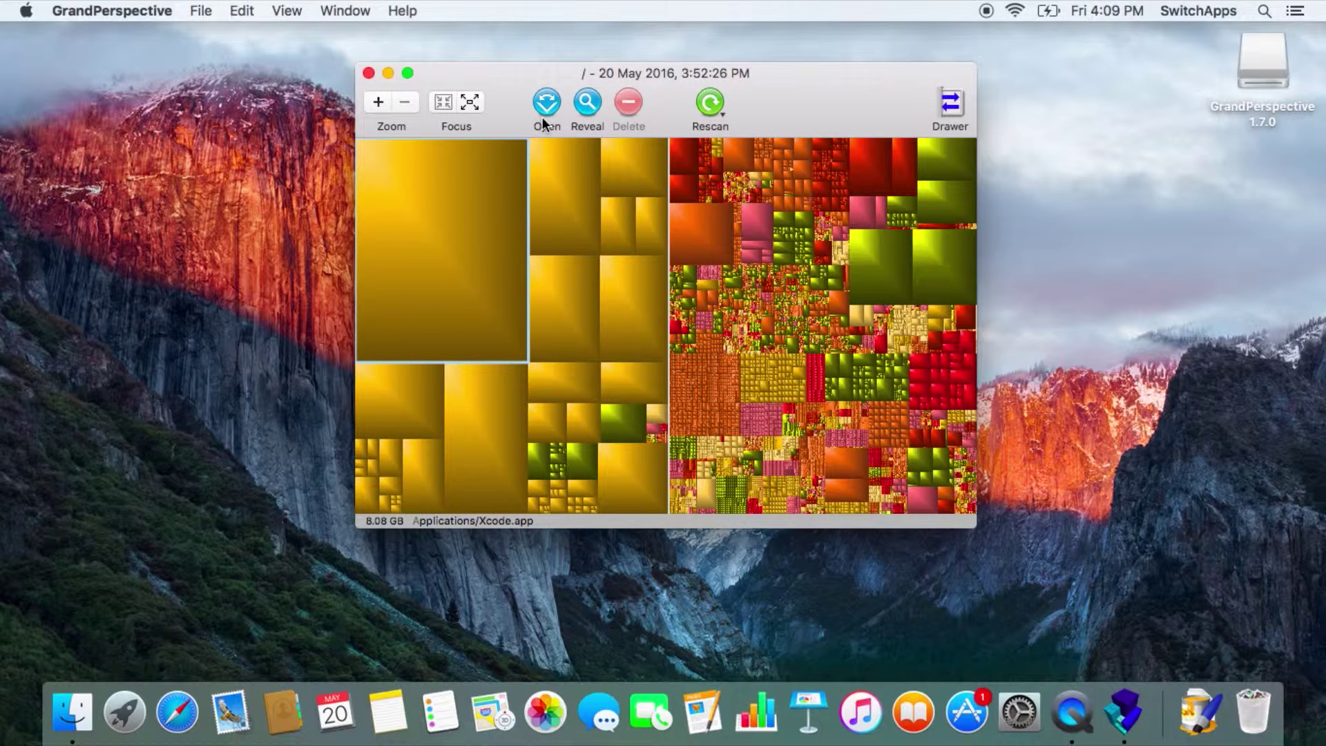
click(591, 105)
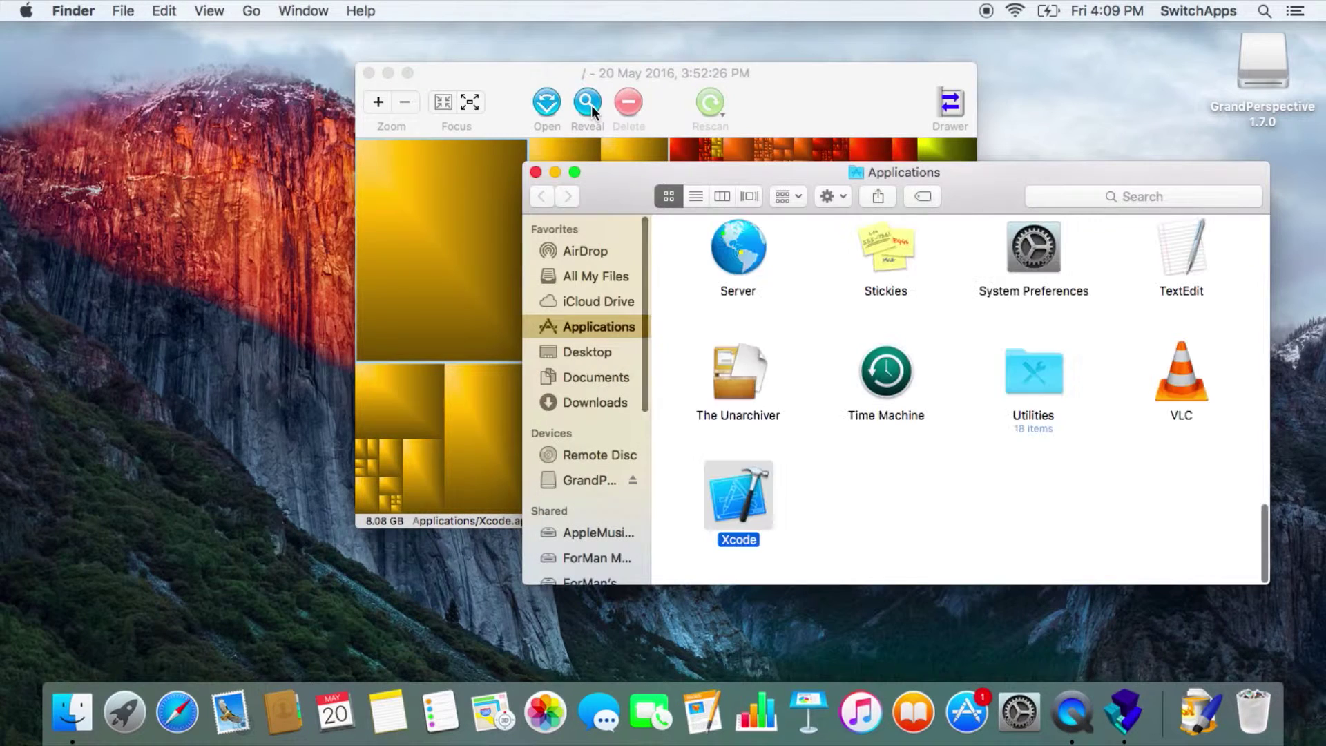
drag(621, 185, 698, 147)
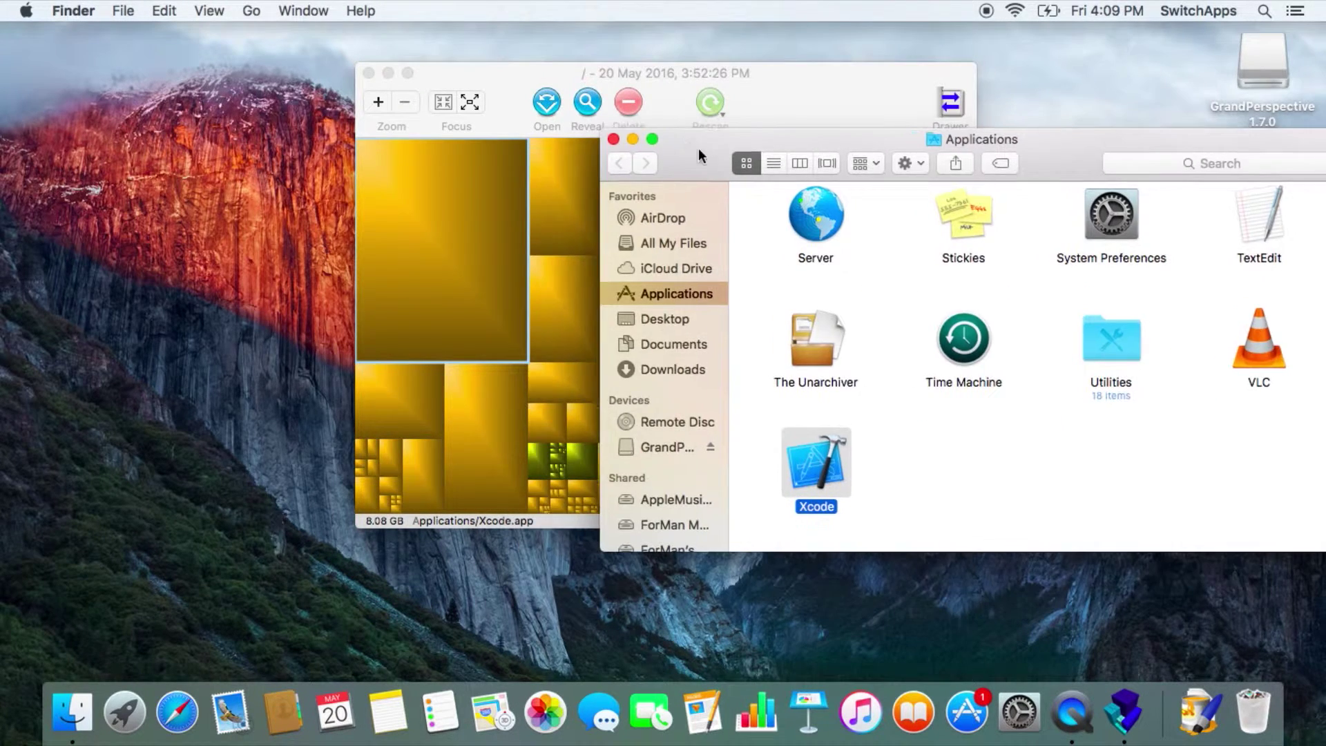
click(633, 100)
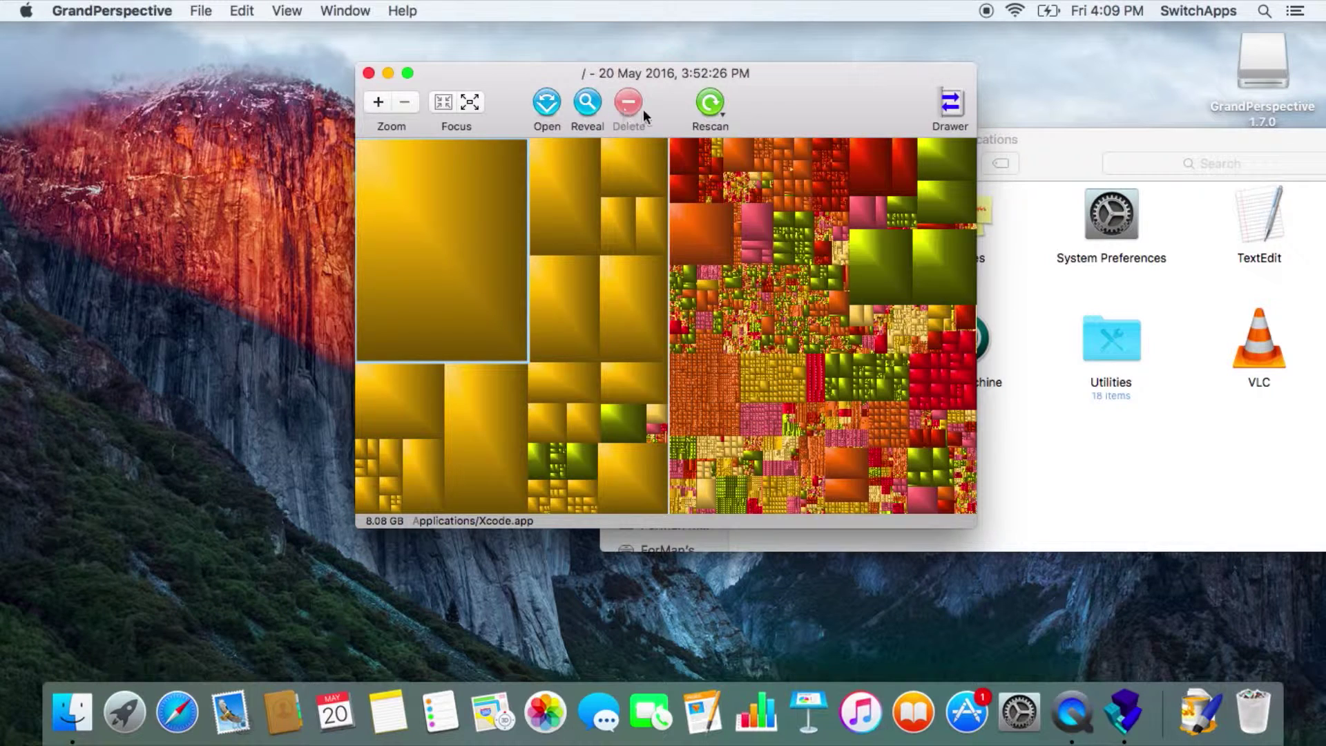
click(1079, 164)
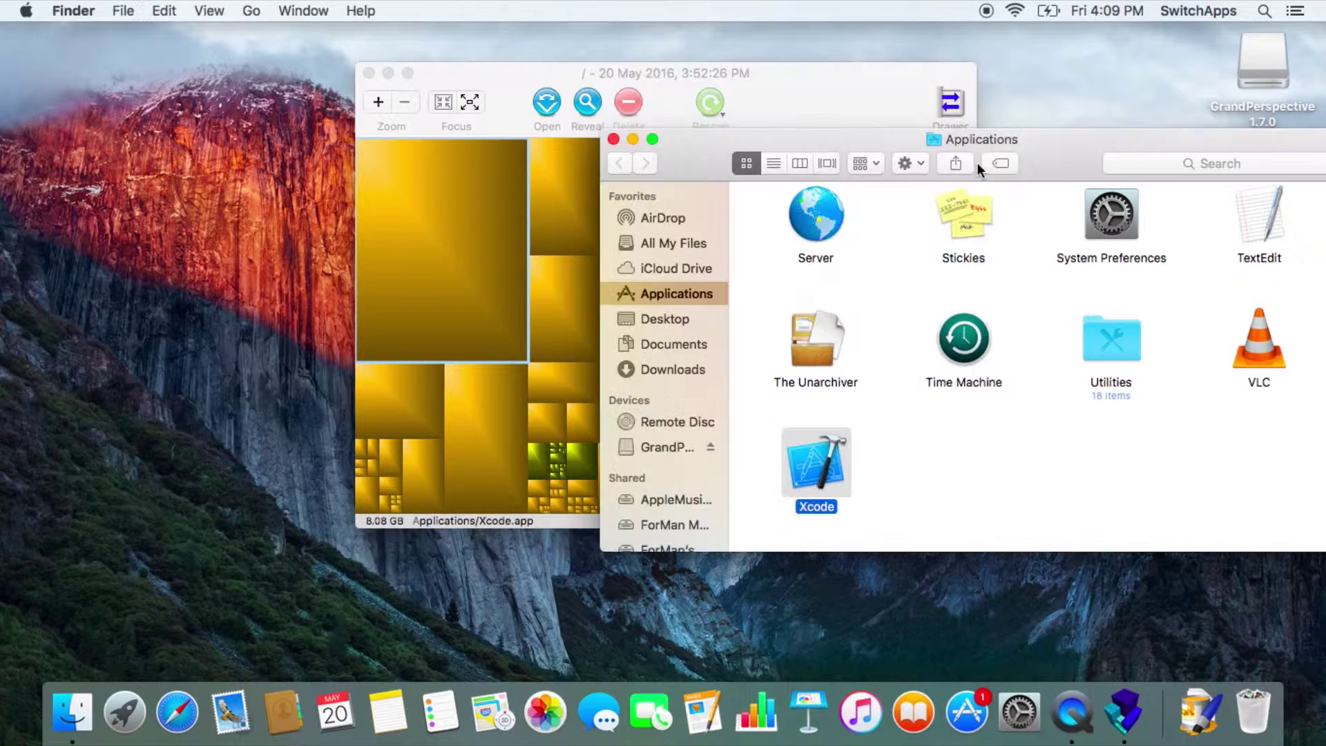
- Move Xcode to the Trash with the admin password, then close the Applications window
drag(813, 478, 1245, 716)
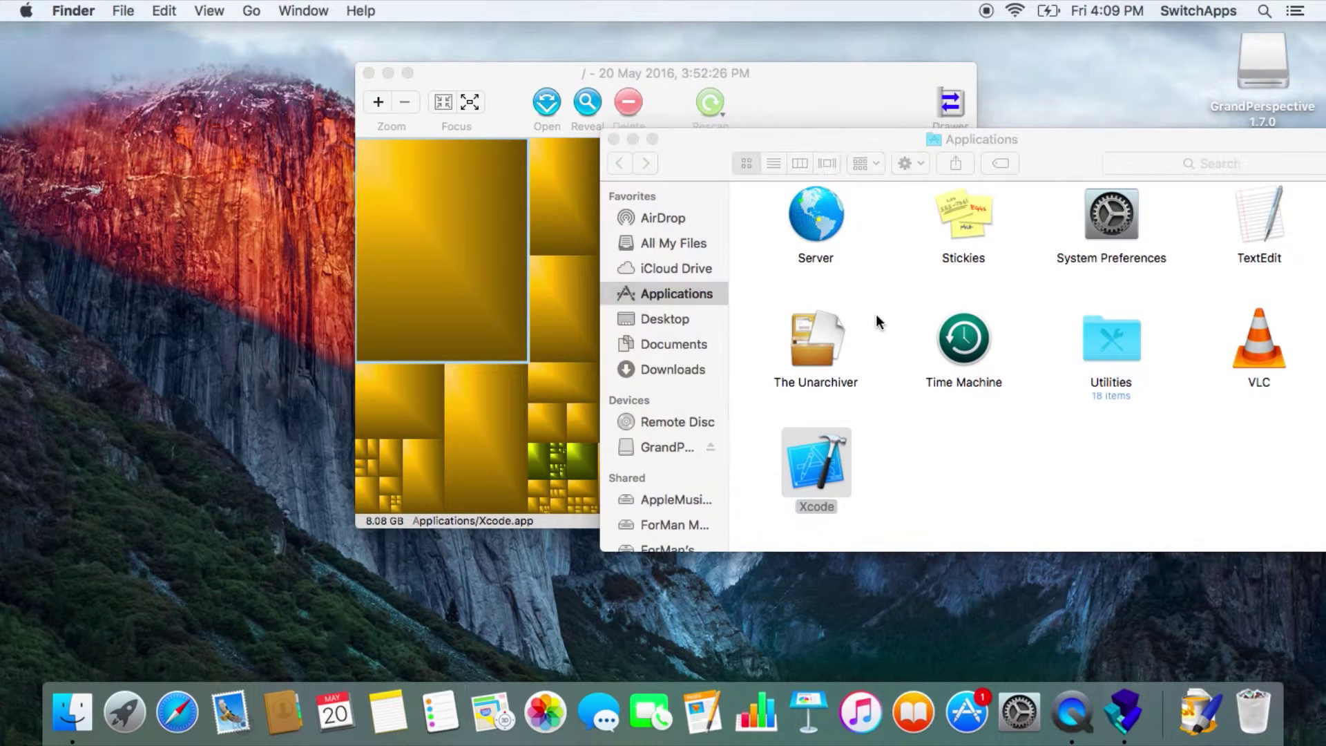
text(•••••••••••)
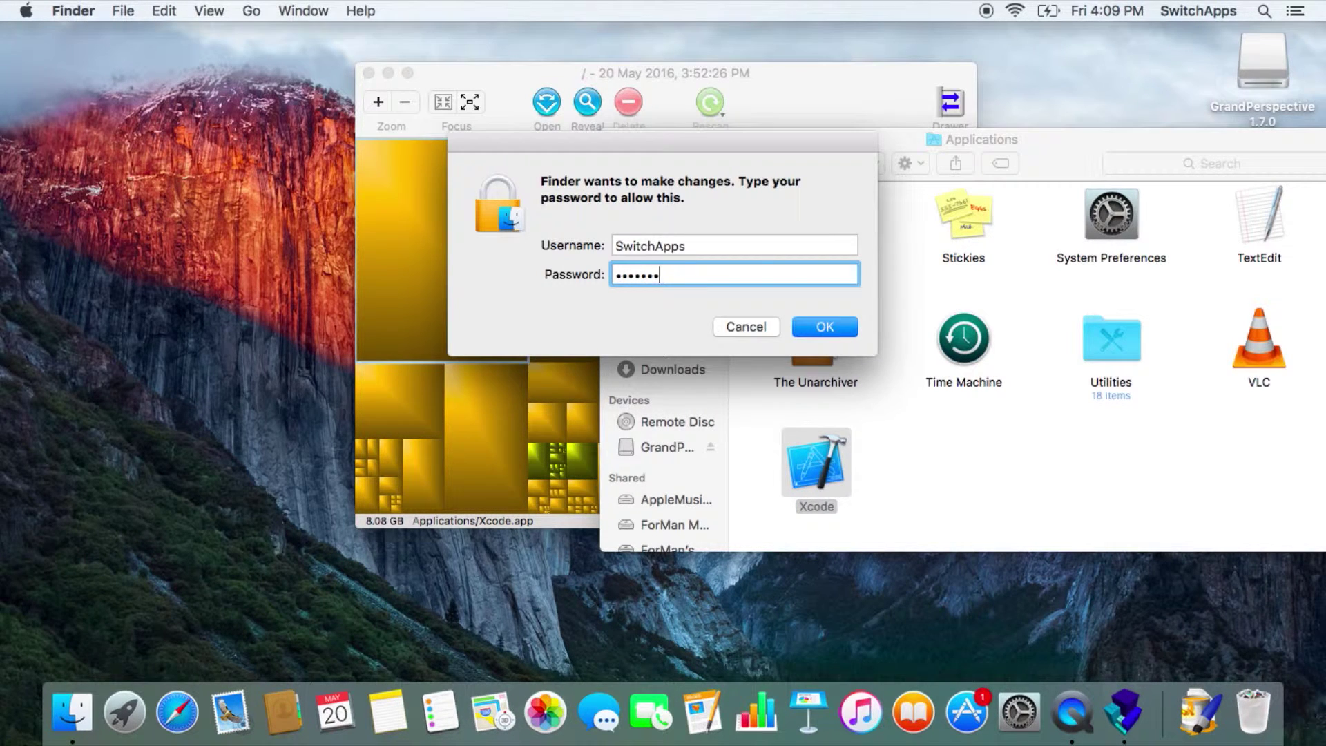
key(Return)
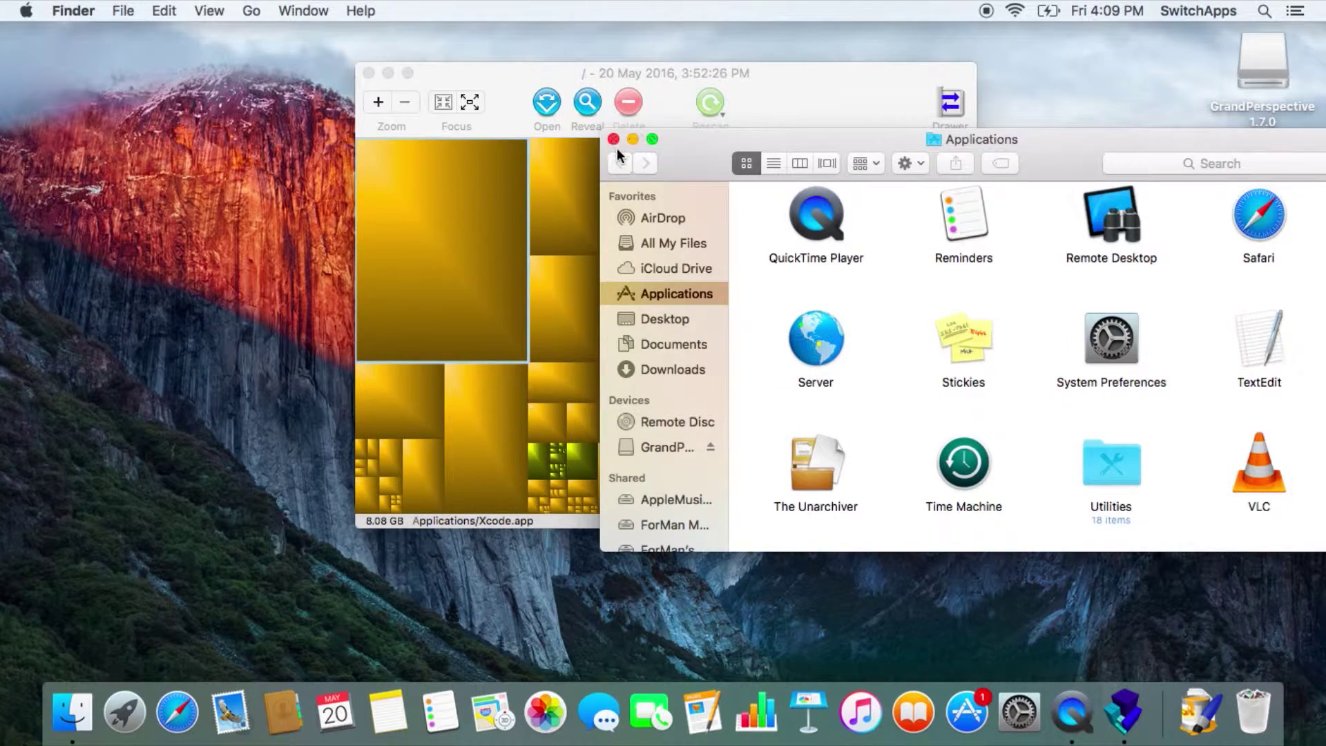
click(612, 139)
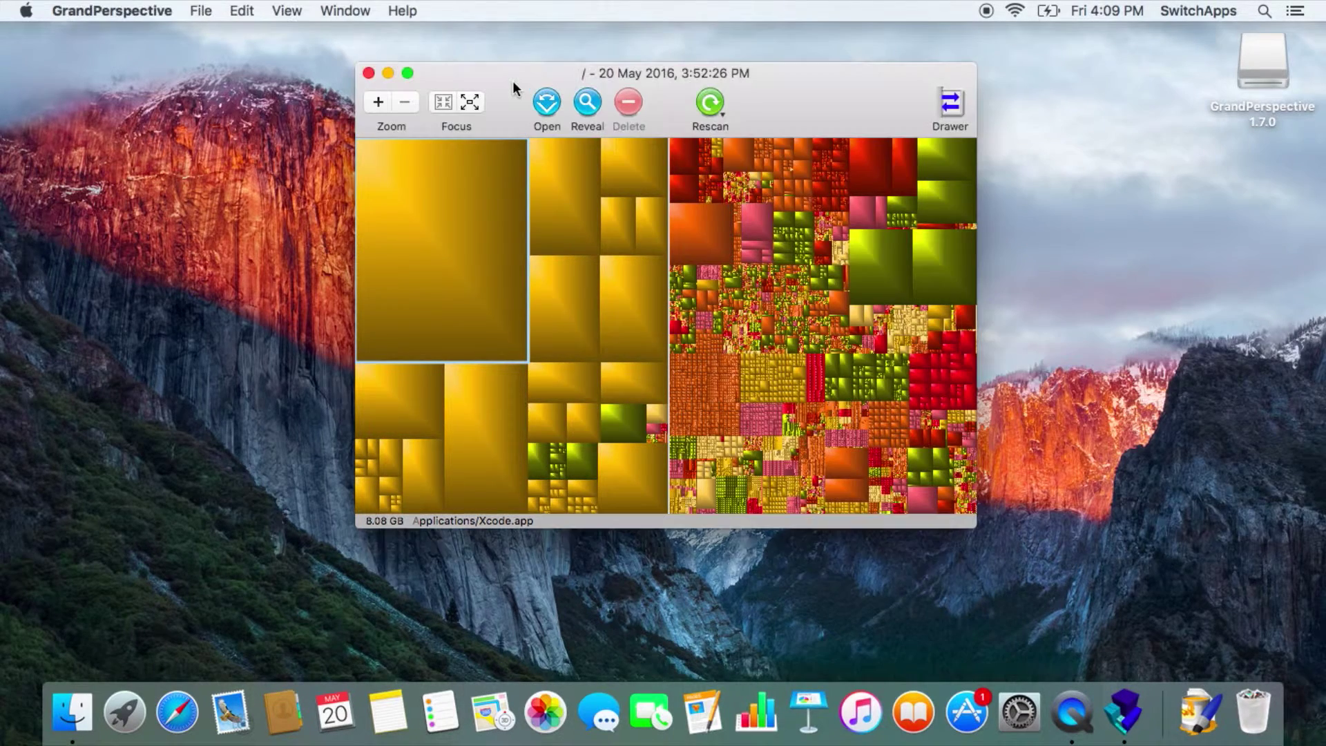
drag(525, 76, 487, 83)
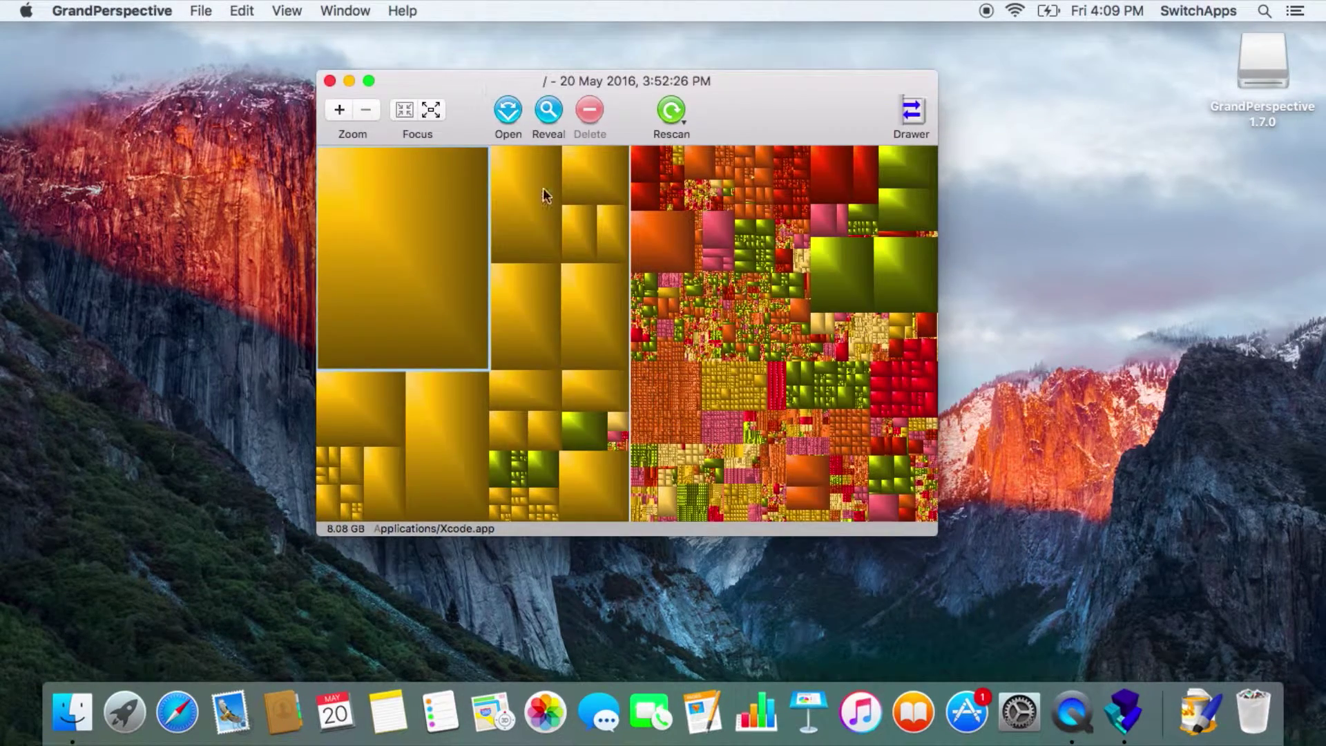